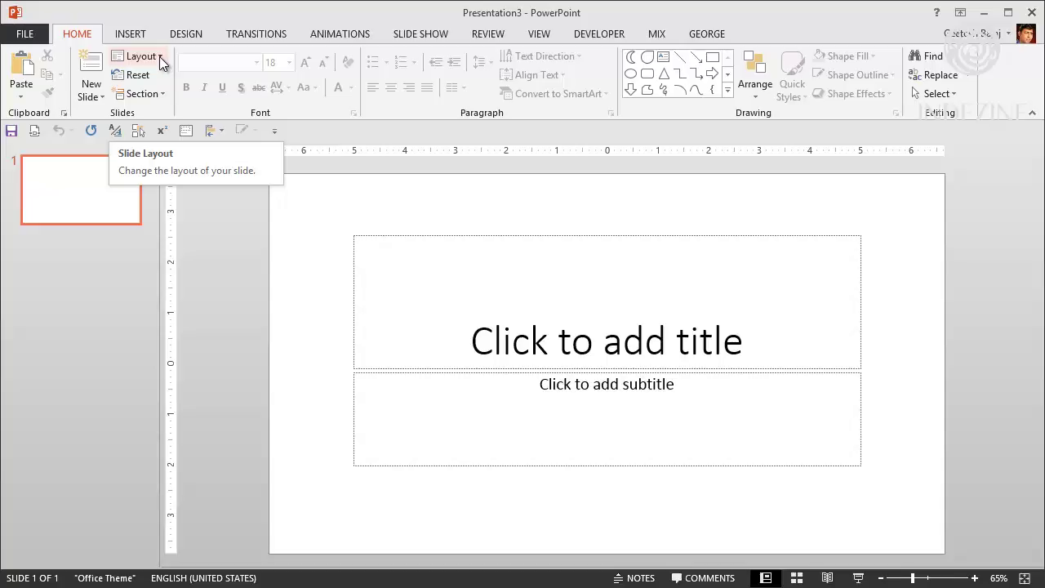
Apply the Blank layout to the first slide, removing its title and subtitle placeholders.
click(140, 57)
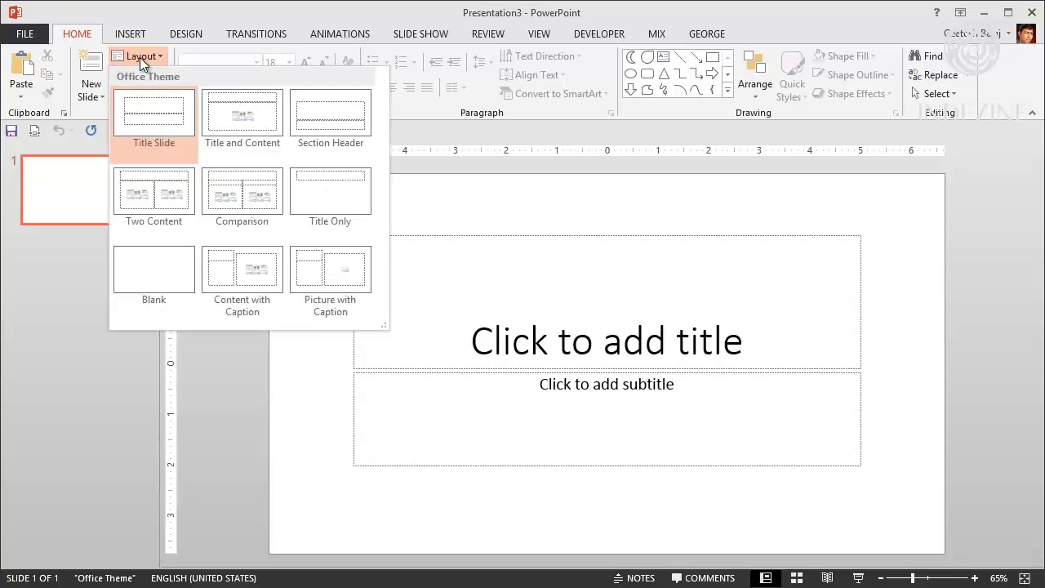
click(151, 268)
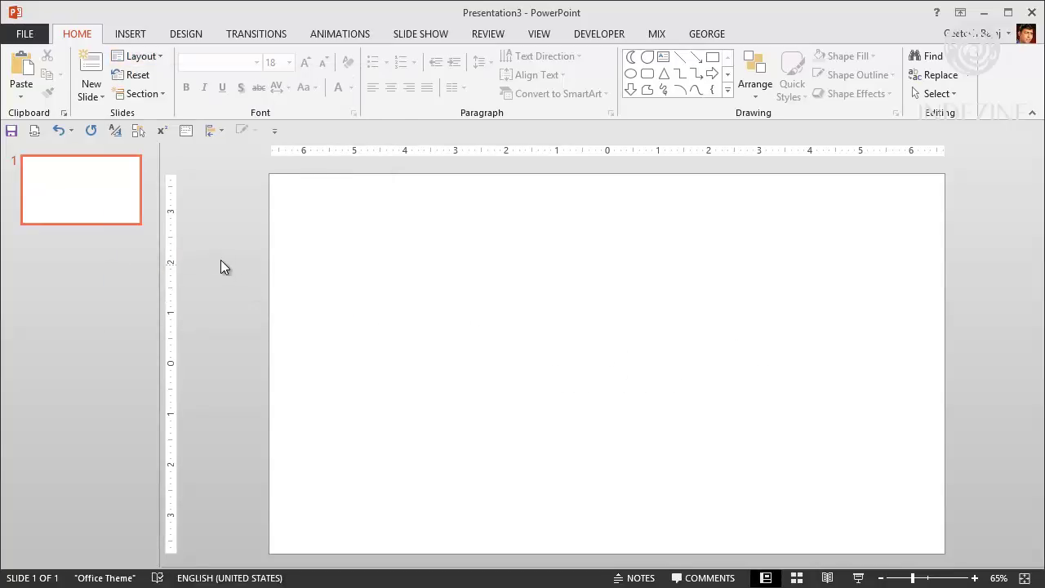
click(727, 91)
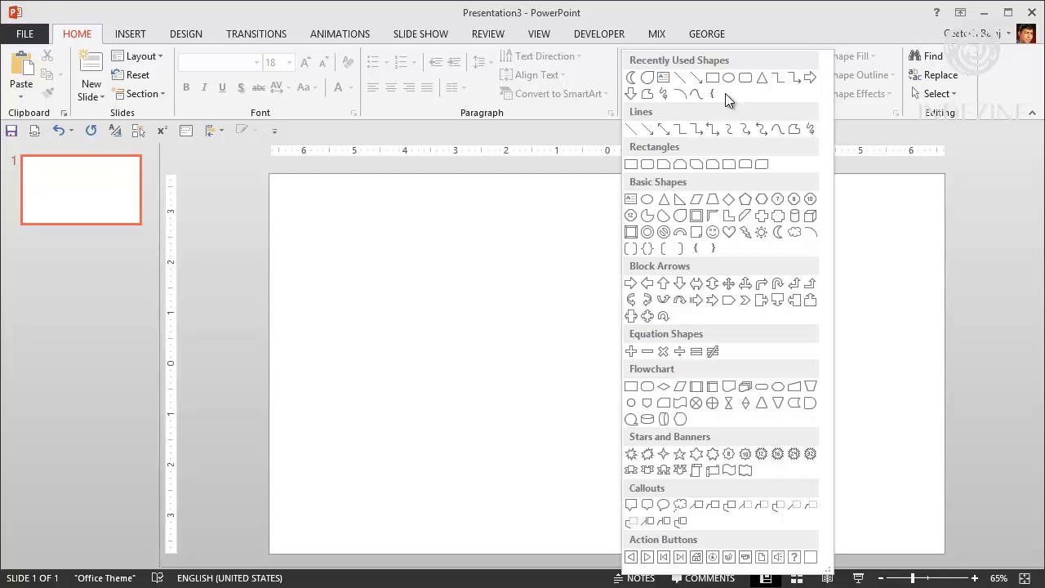
Insert a blue Teardrop shape near the top centre and enlarge it to about 2.6 inches square.
click(681, 217)
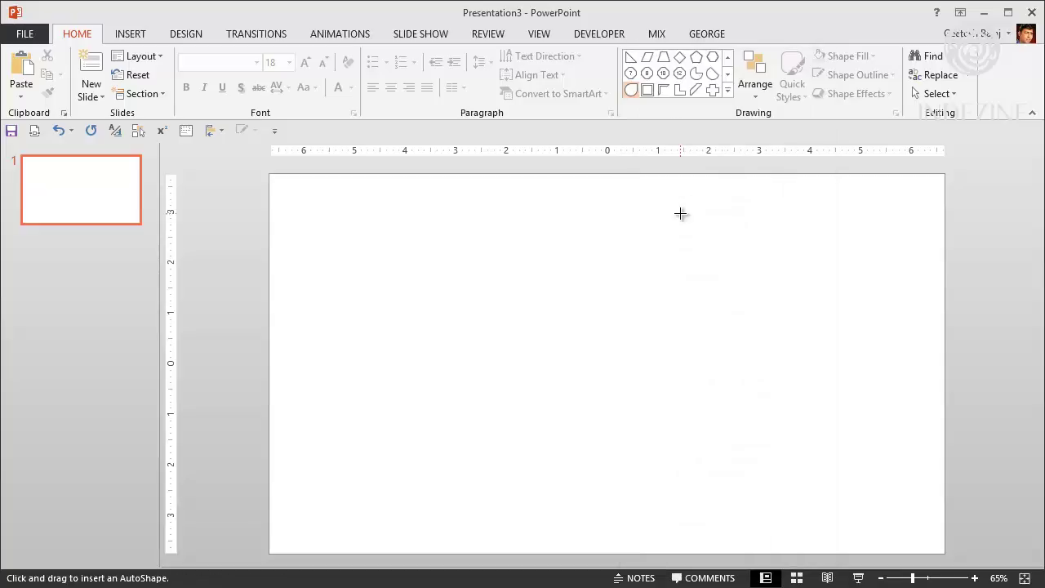
click(559, 241)
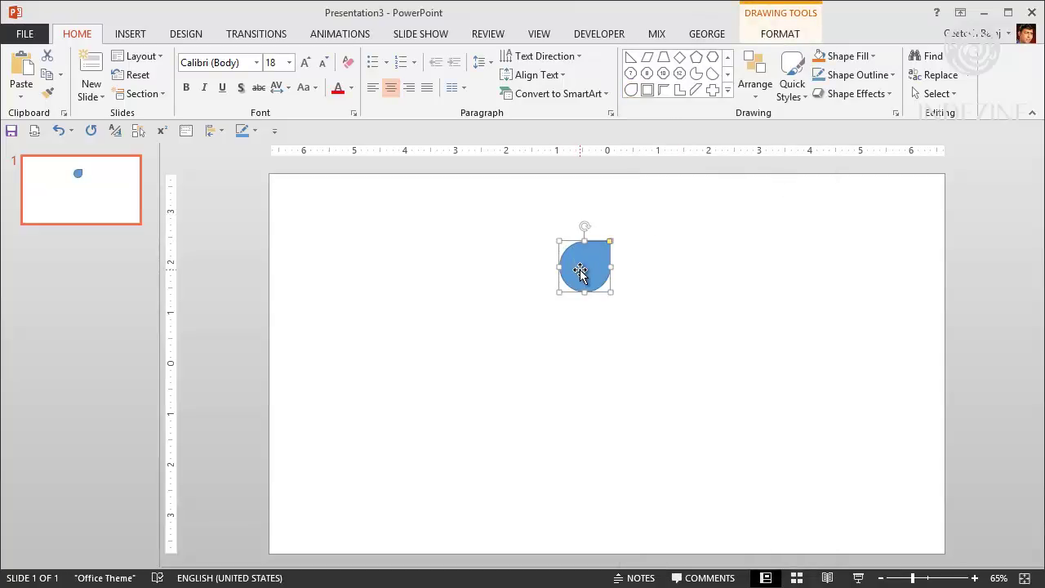
drag(558, 292, 482, 353)
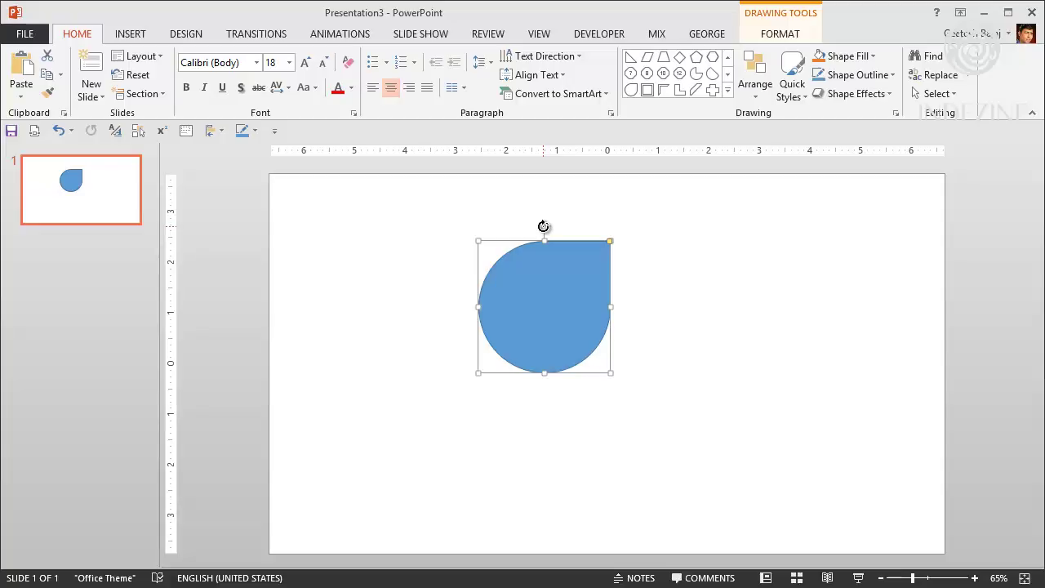
Rotate the teardrop 45 degrees so its point faces straight up.
drag(544, 226, 482, 231)
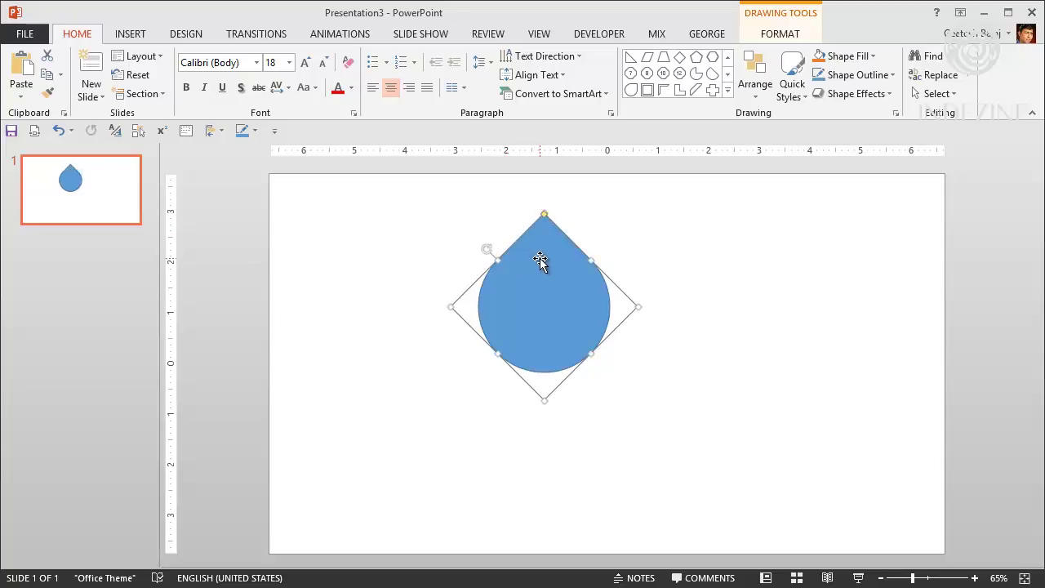
key(ctrl+z)
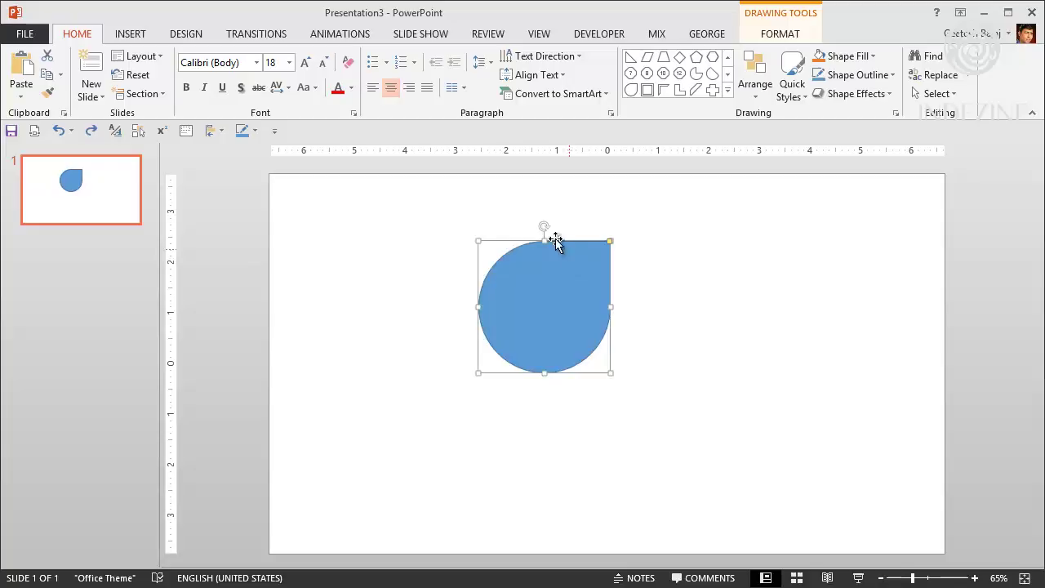
drag(543, 226, 481, 228)
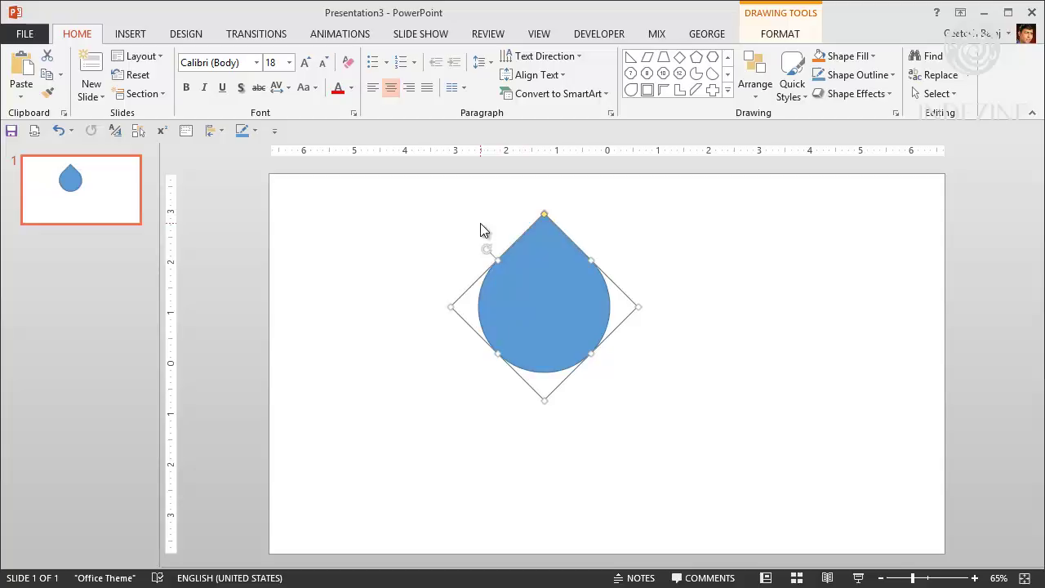
Duplicate the teardrop, rotate the copy to point down, and overlap it beneath the original.
click(459, 409)
click(546, 324)
drag(537, 300, 552, 387)
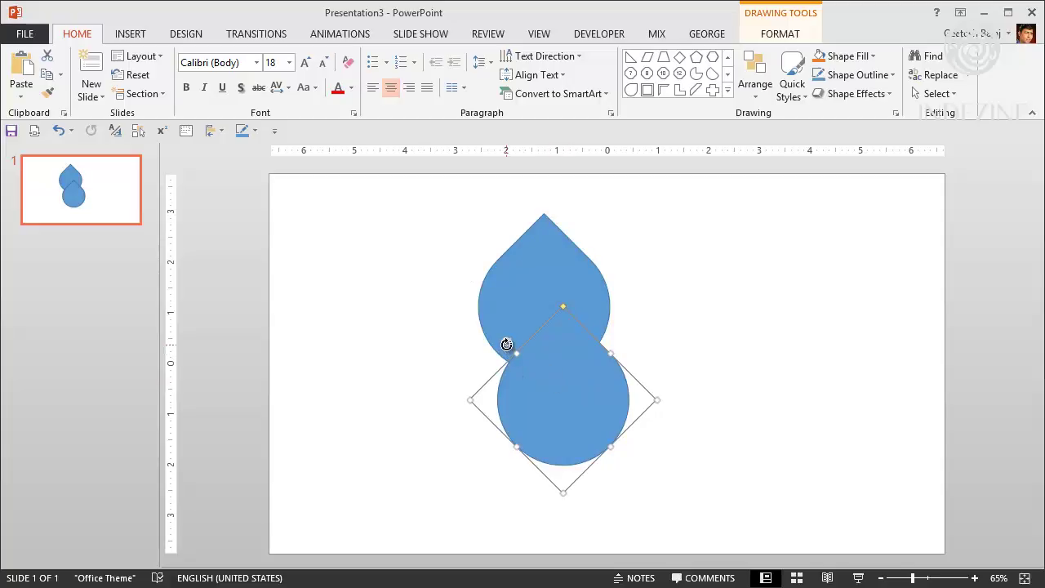
drag(503, 345, 611, 468)
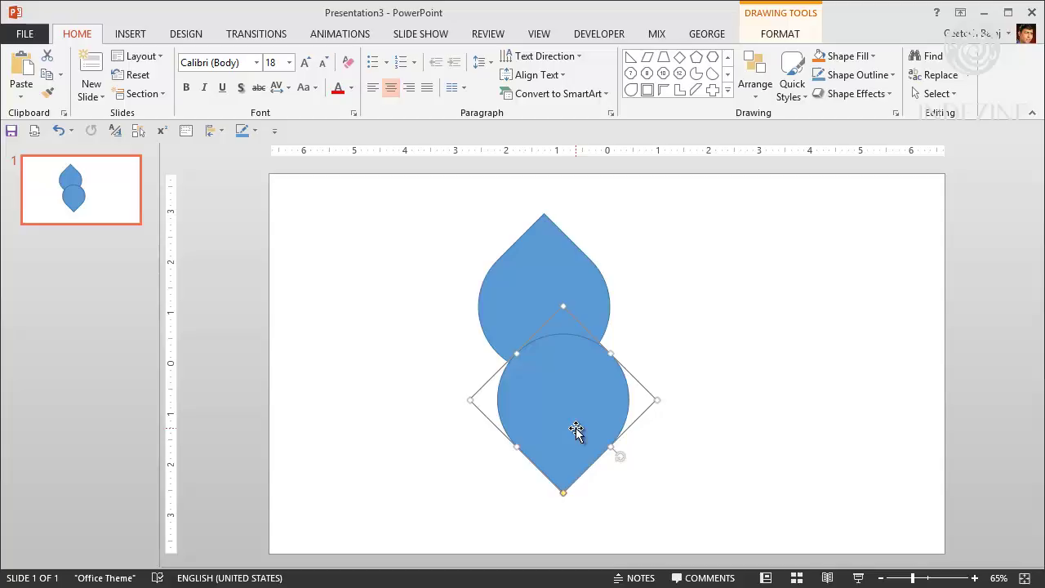
drag(564, 422, 545, 344)
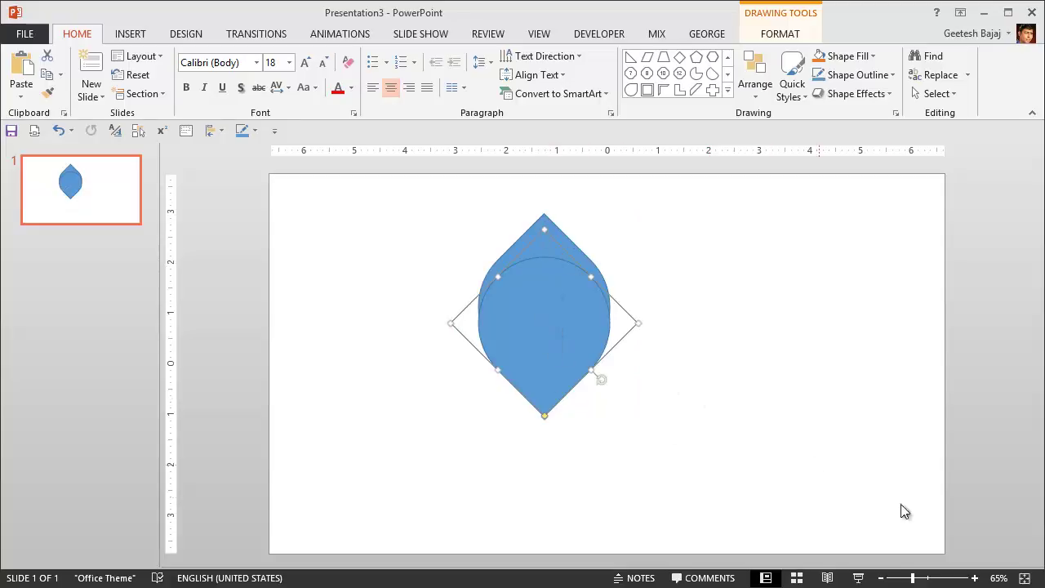
Zoom in and nudge the lower teardrop up until its round part matches the upper one.
click(976, 579)
click(976, 578)
click(976, 578)
click(976, 578)
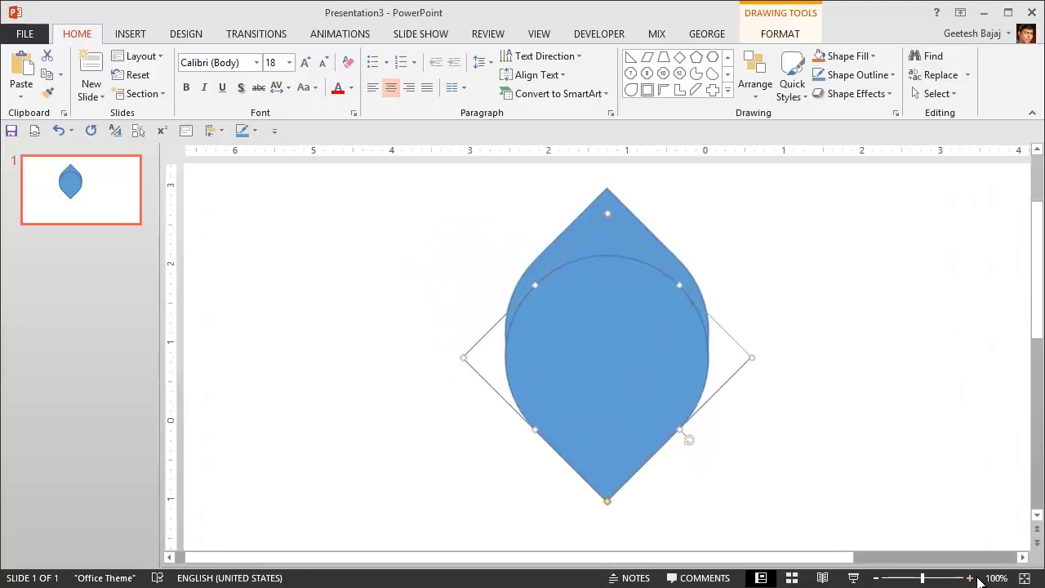
click(977, 579)
click(976, 578)
click(977, 578)
click(976, 579)
click(977, 578)
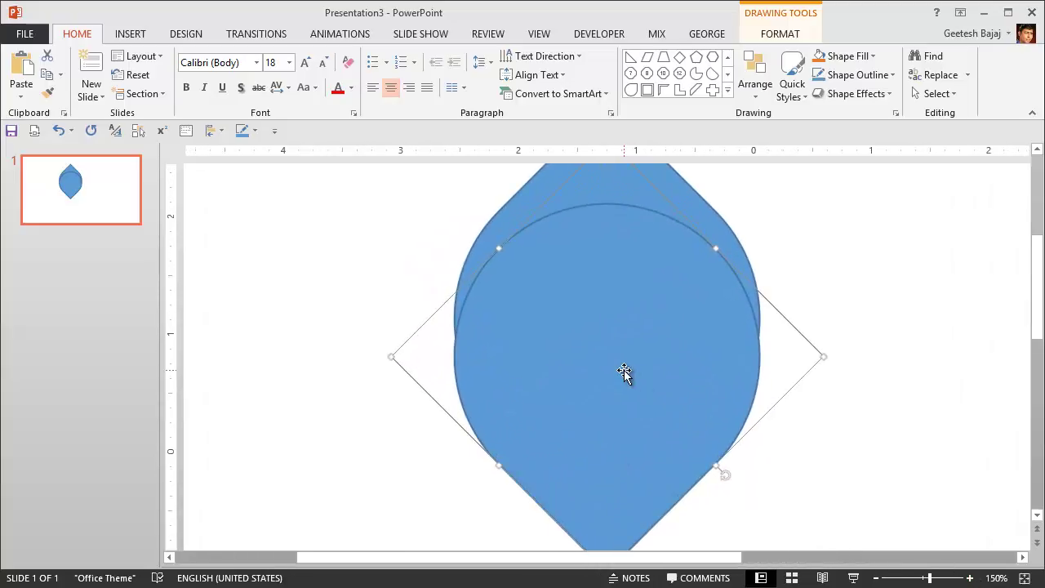
key(ctrl+Up)
key(ctrl+Up)
key(ctrl+Up)
key(ctrl+Up)
key(ctrl+Up)
key(ctrl+Up)
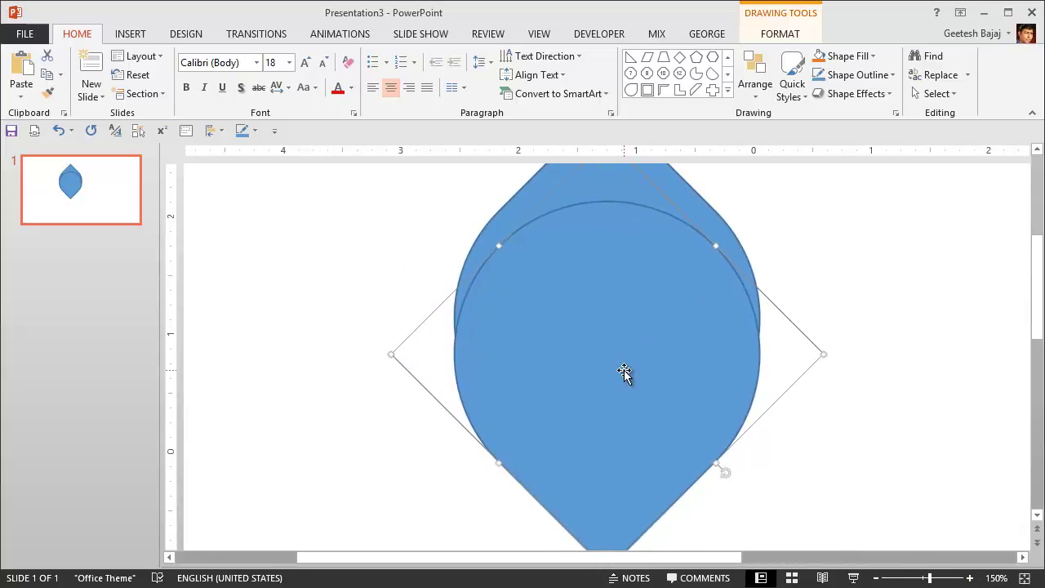
key(Up)
key(Up)
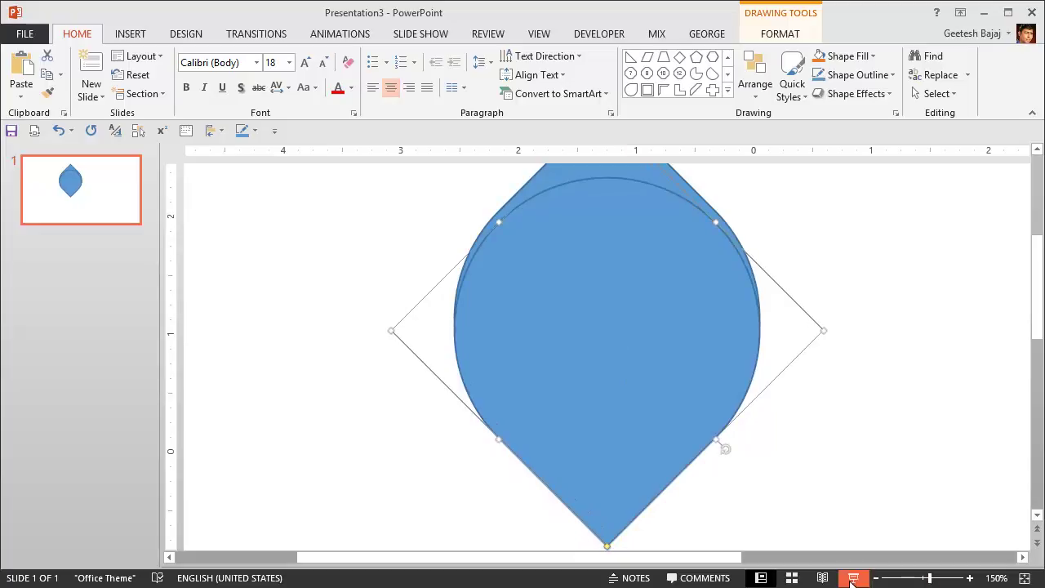
Zoom back out and marquee-select both teardrops together.
click(876, 578)
click(877, 579)
click(876, 578)
click(876, 578)
click(876, 578)
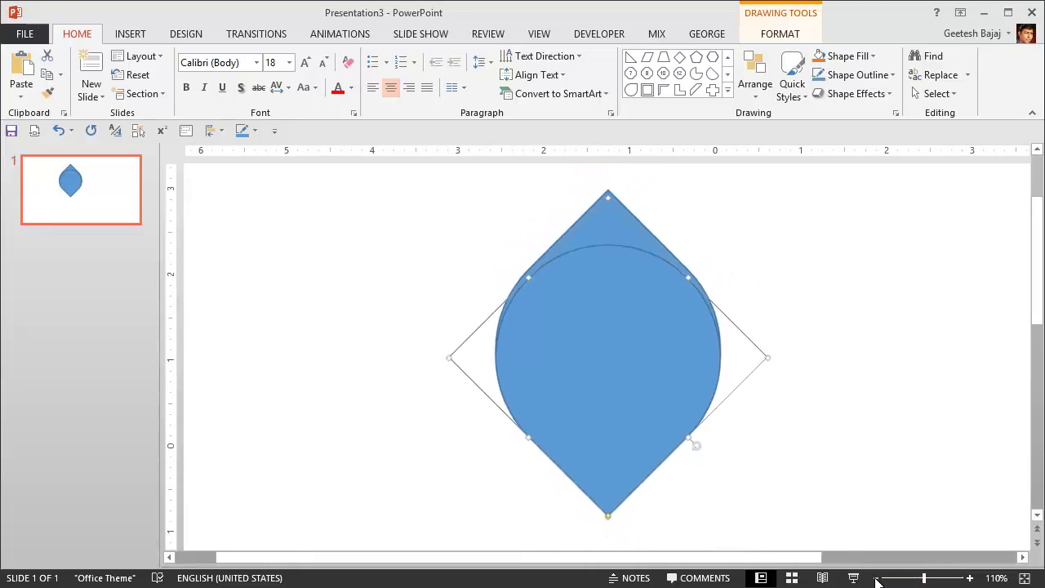
click(804, 480)
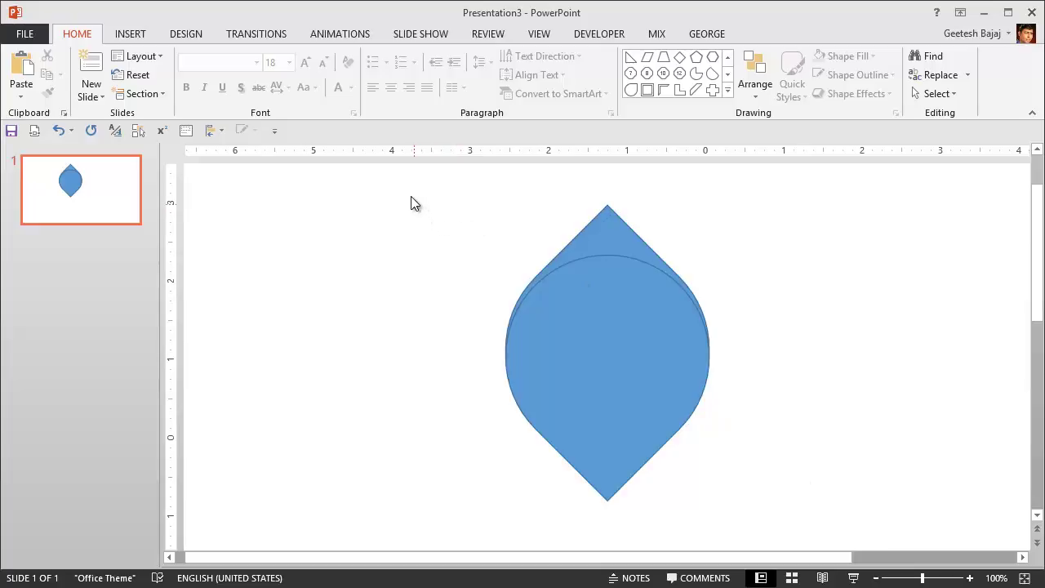
drag(391, 176, 837, 533)
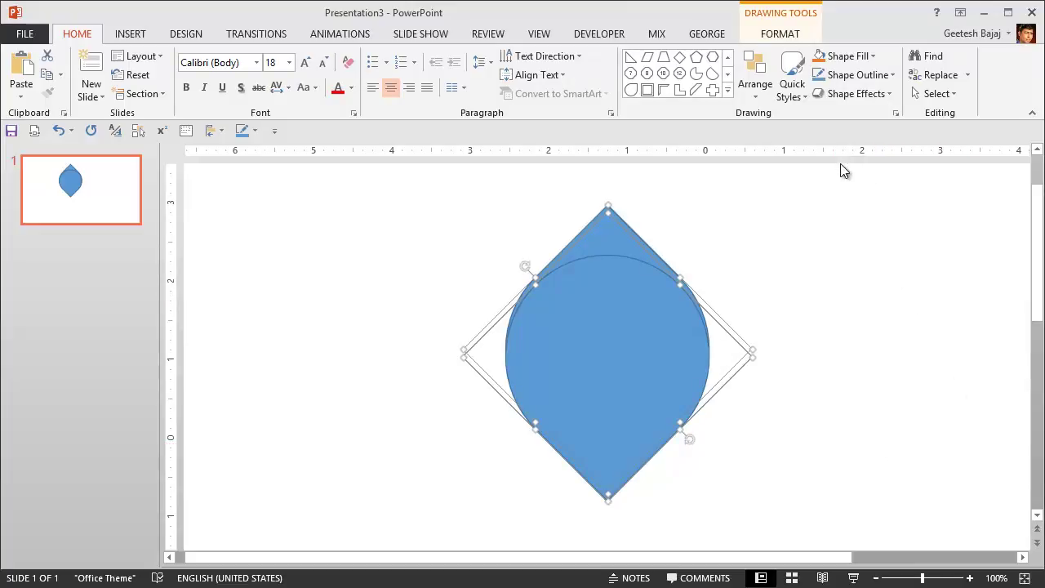
Union the two teardrops with Merge Shapes into a single pointed-oval leaf.
click(773, 38)
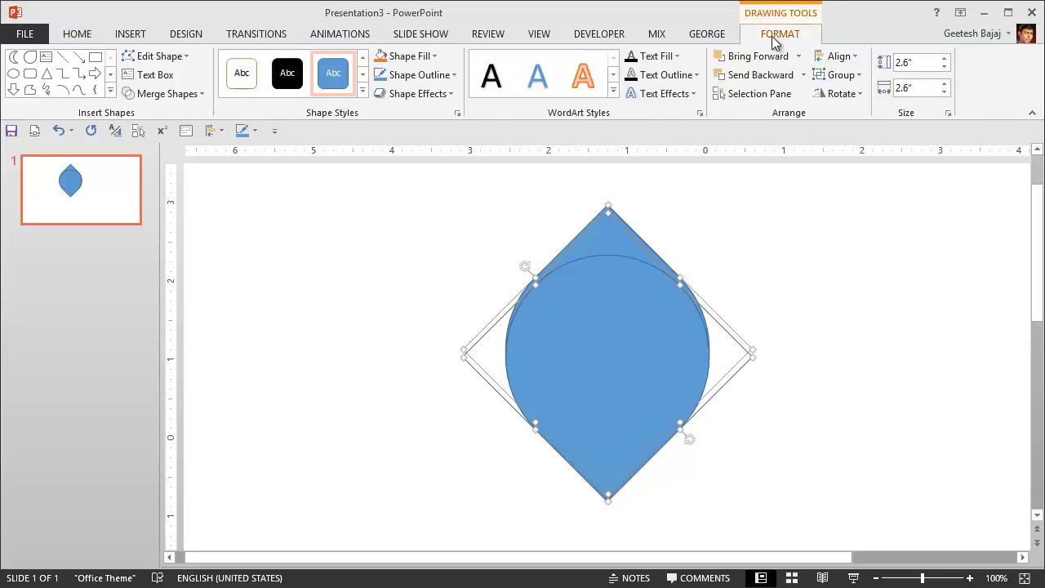
click(201, 96)
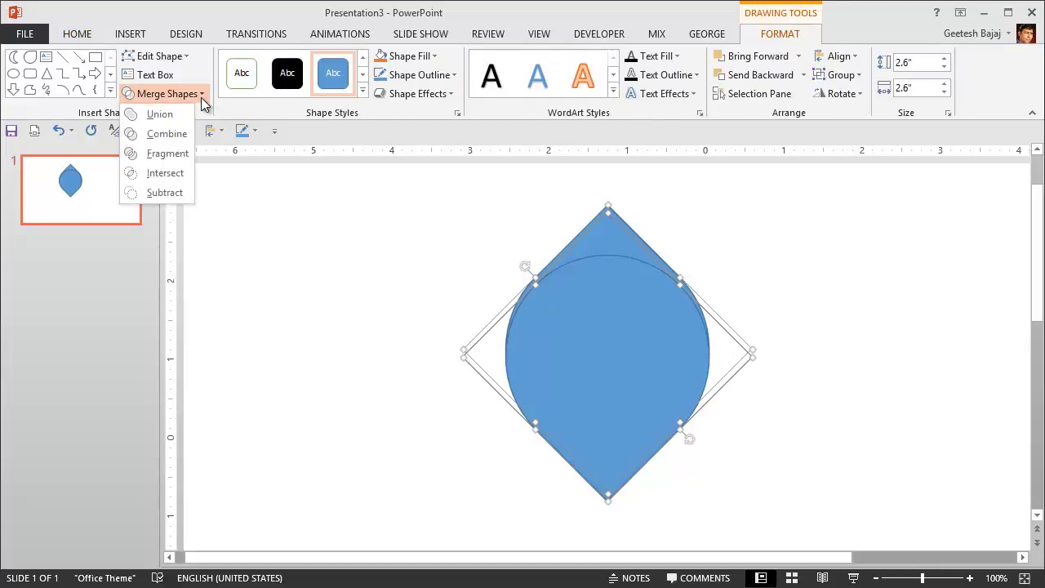
click(155, 115)
click(366, 336)
click(602, 346)
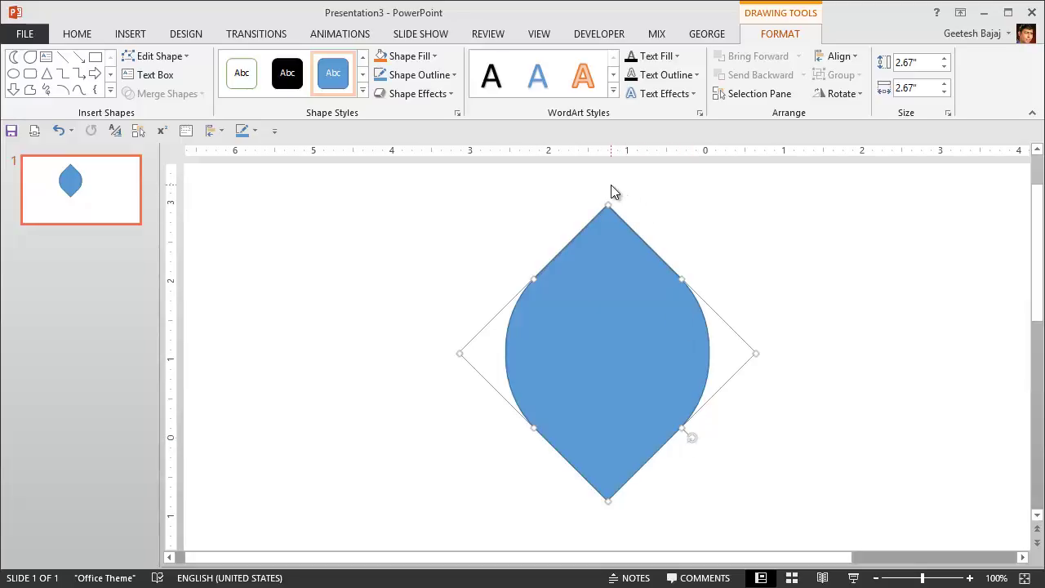
click(719, 215)
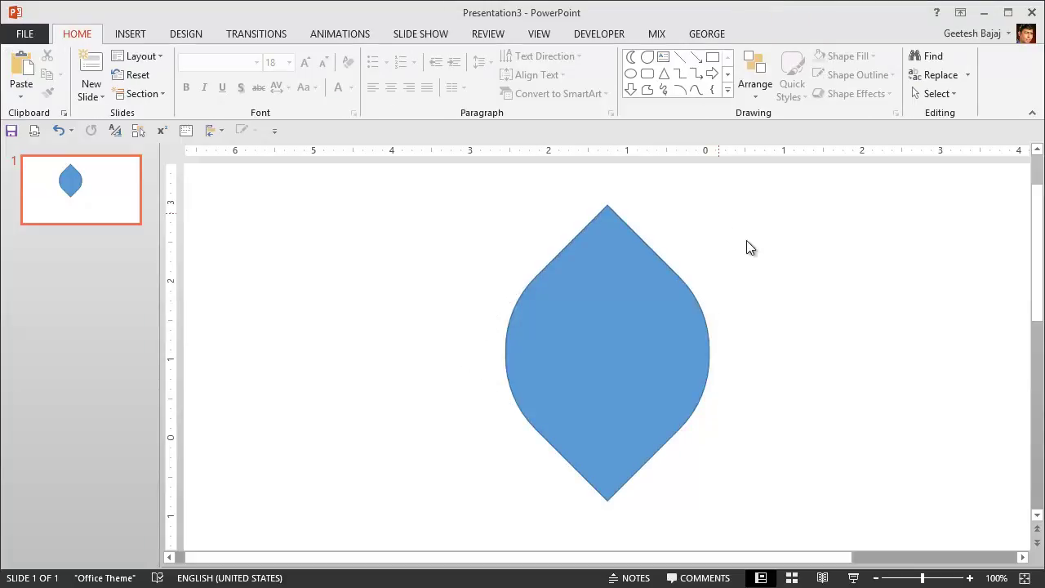
Draw a rounded rectangle covering the leaf, send it to back, and select it with the leaf.
click(649, 73)
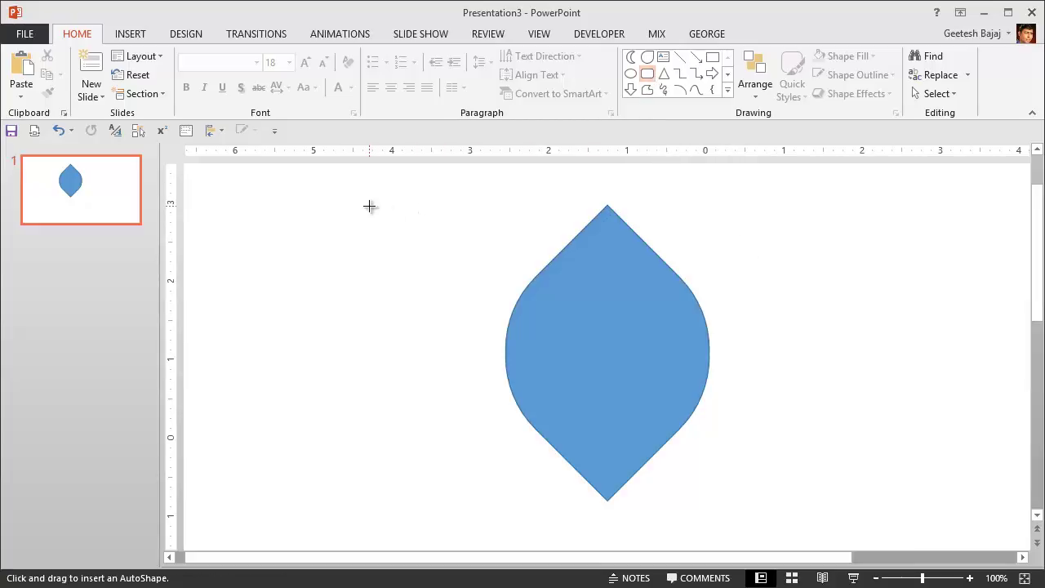
mouse_move(388, 175)
mouse_down()
mouse_move(700, 385)
mouse_move(832, 534)
mouse_up()
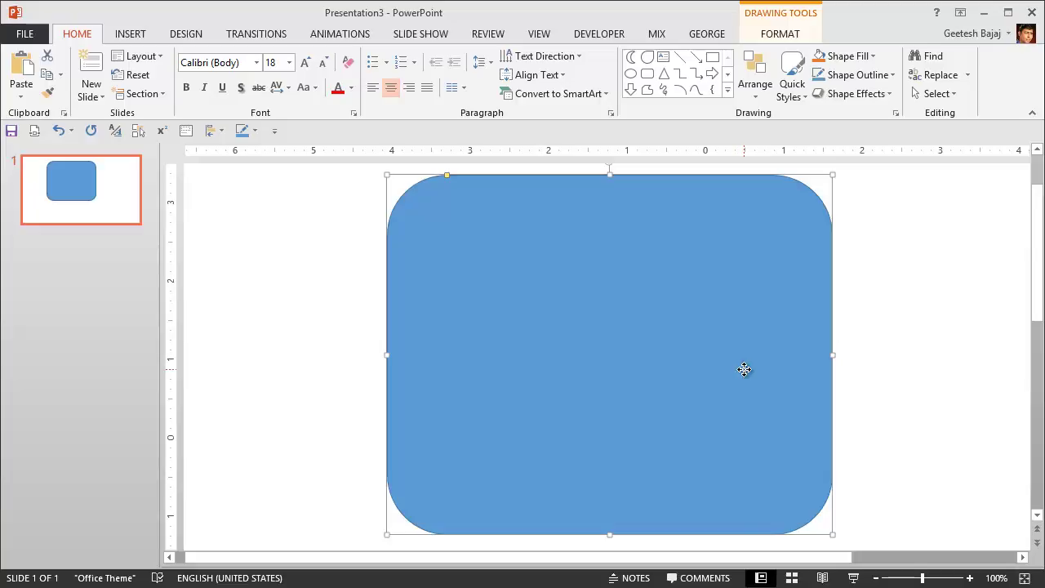
right_click(746, 368)
click(789, 545)
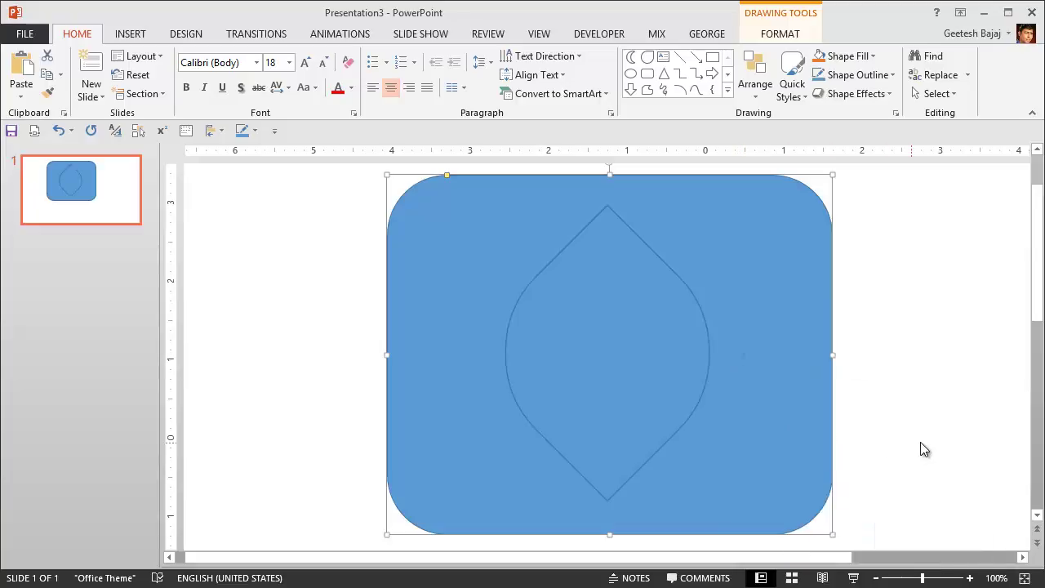
shift+click(707, 400)
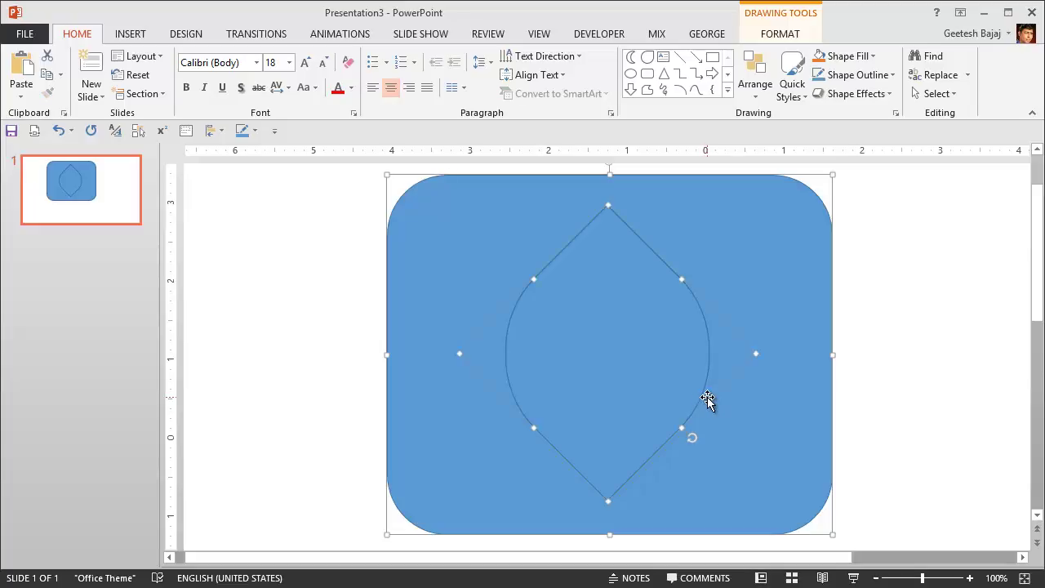
click(770, 34)
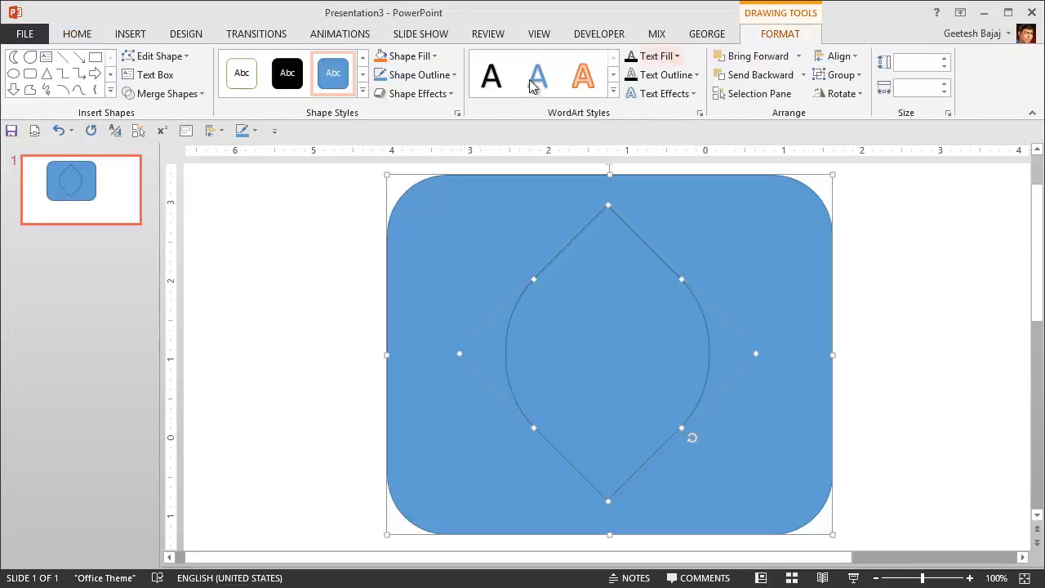
click(194, 101)
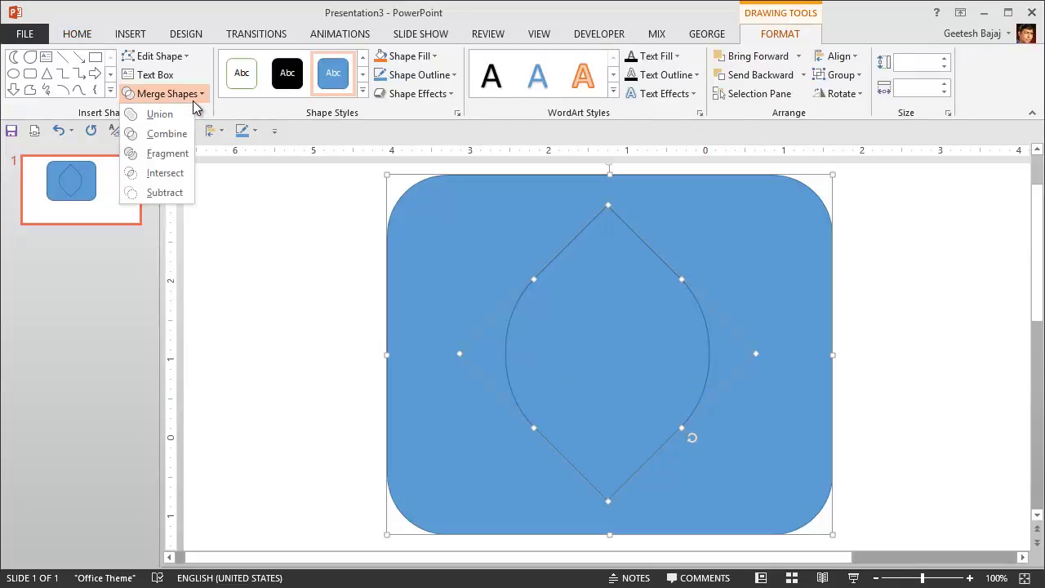
Fragment the overlapping shapes and delete the outer rounded-rectangle piece, leaving the blue leaf.
click(167, 153)
click(355, 263)
click(438, 258)
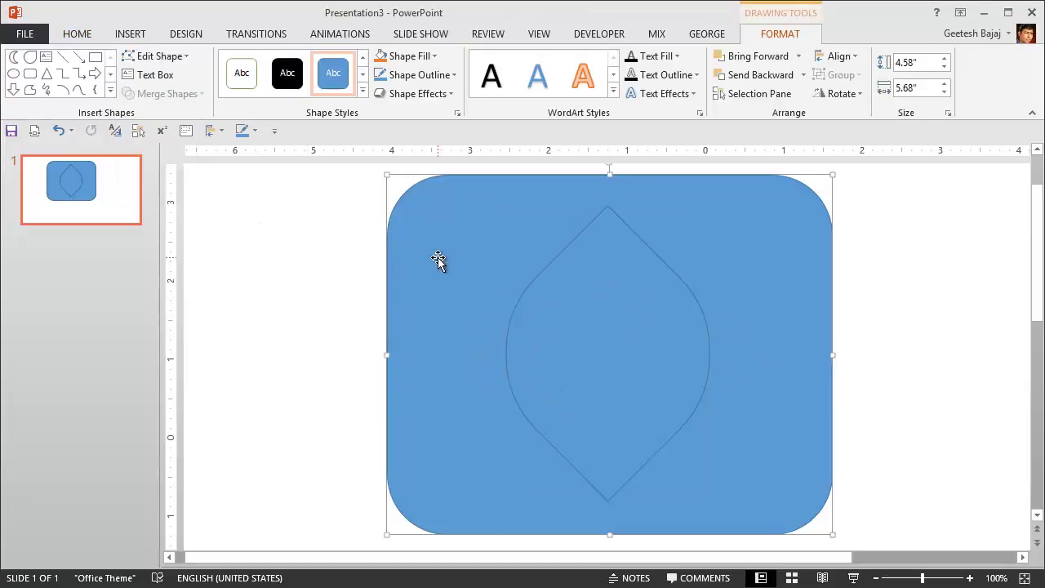
key(Delete)
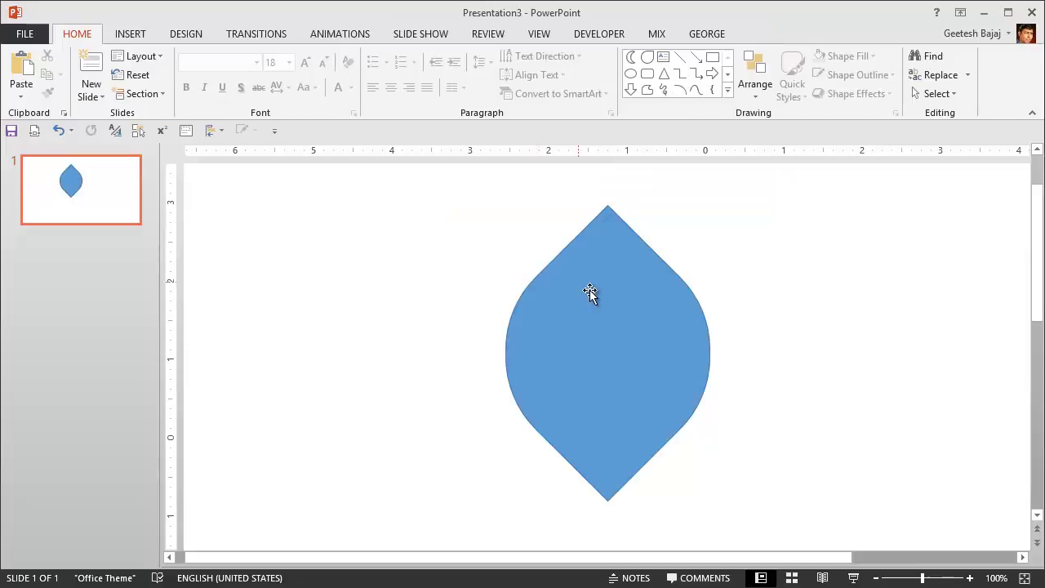
click(589, 293)
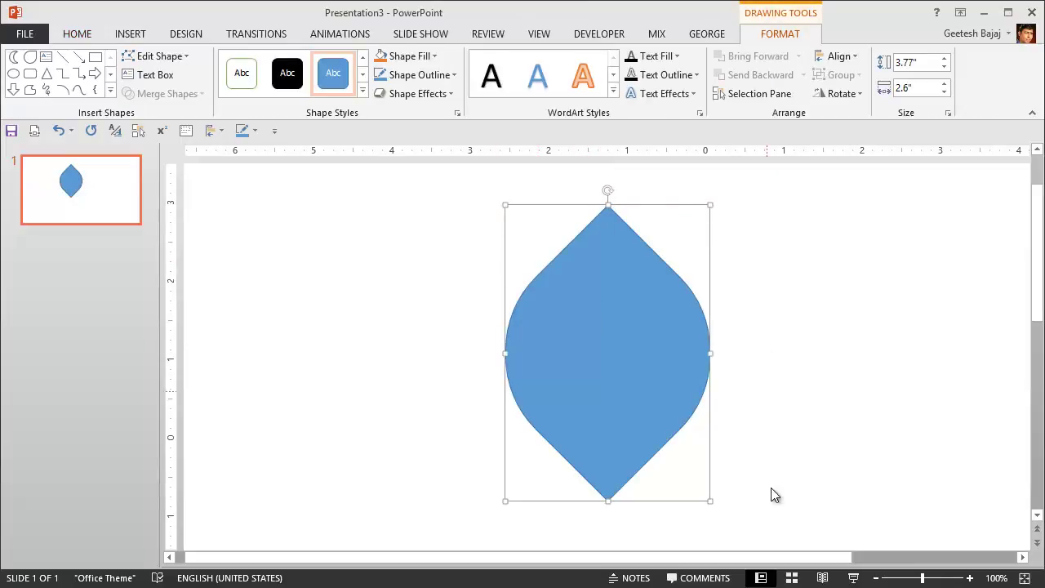
click(804, 449)
Insert a new empty slide 2 after the leaf slide.
click(664, 382)
click(863, 381)
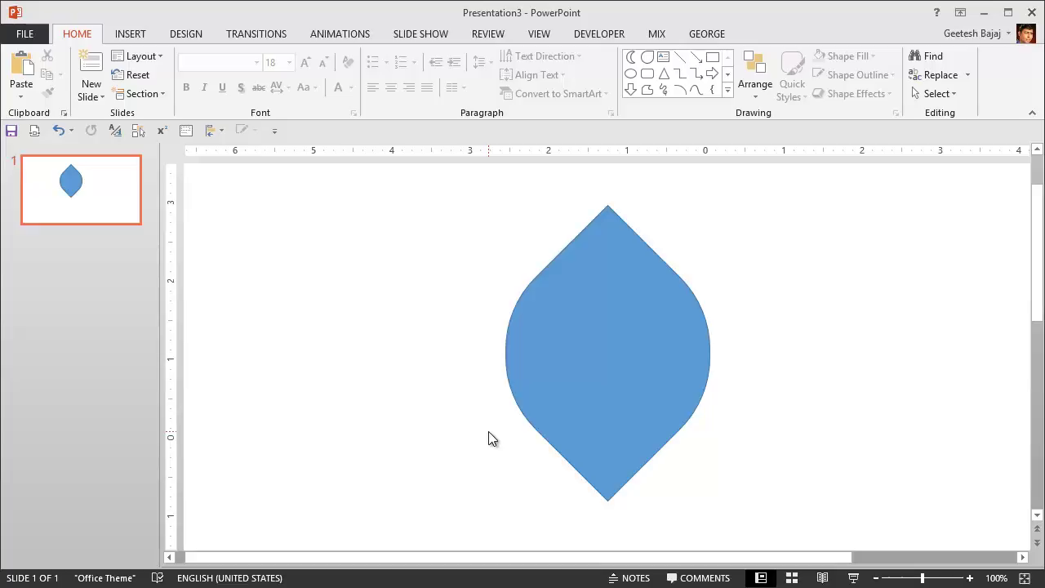
click(50, 204)
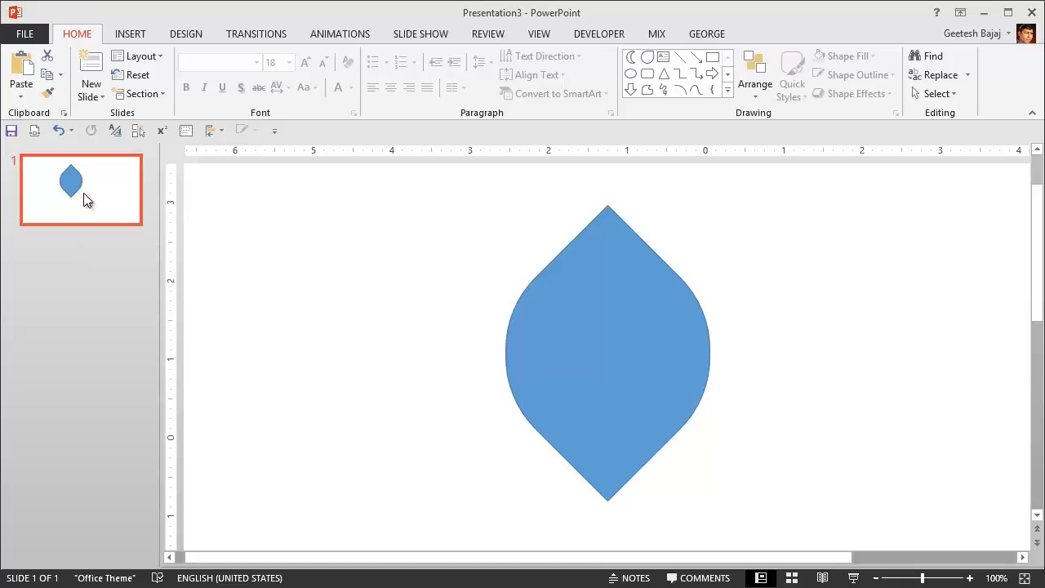
click(91, 65)
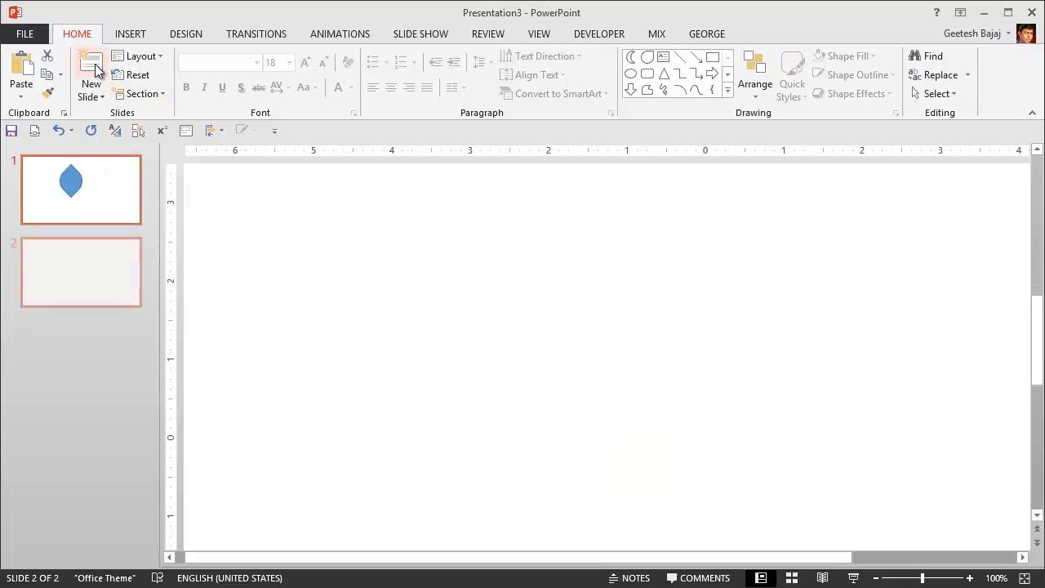
Draw an enlarged blue Moon shape on the left side of slide 2.
click(1025, 578)
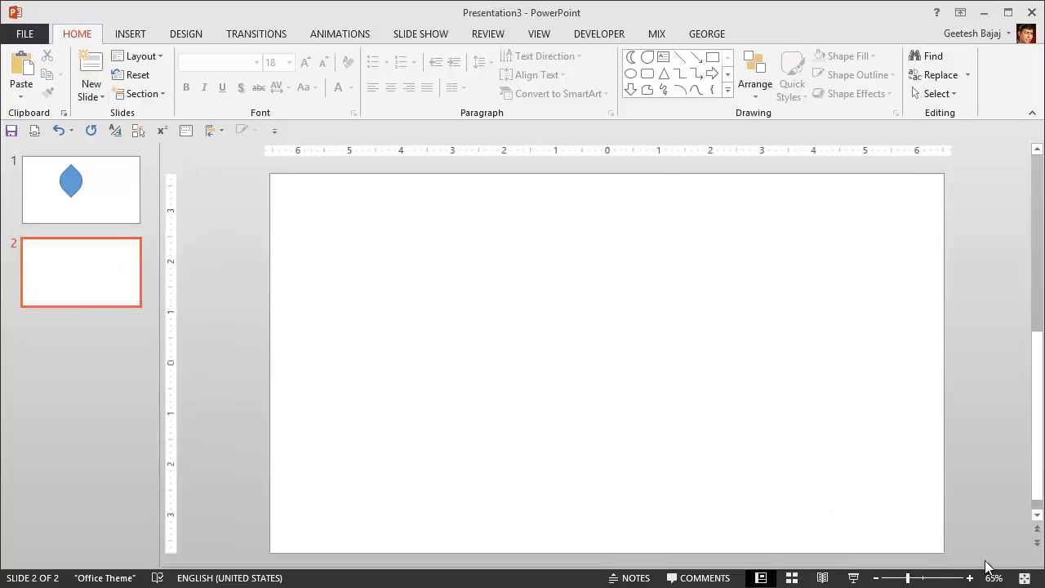
click(632, 63)
mouse_move(492, 251)
mouse_down()
mouse_move(562, 425)
mouse_move(612, 509)
mouse_move(619, 505)
mouse_up()
drag(514, 432, 449, 427)
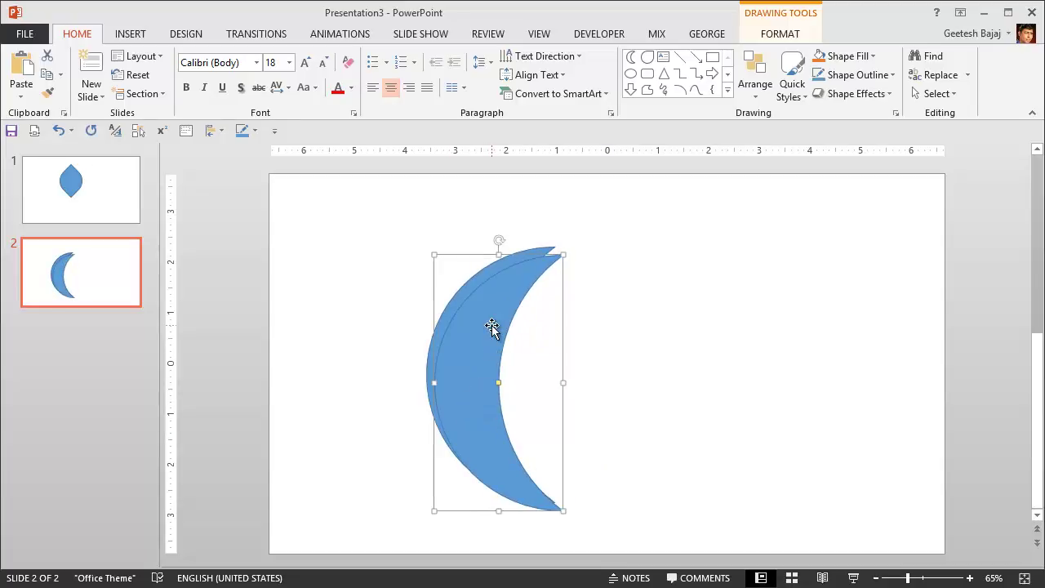
Duplicate the moon, rotate the copy 180° to meet its points, and select both moons.
drag(495, 327, 607, 318)
drag(602, 222, 594, 484)
drag(644, 389, 649, 397)
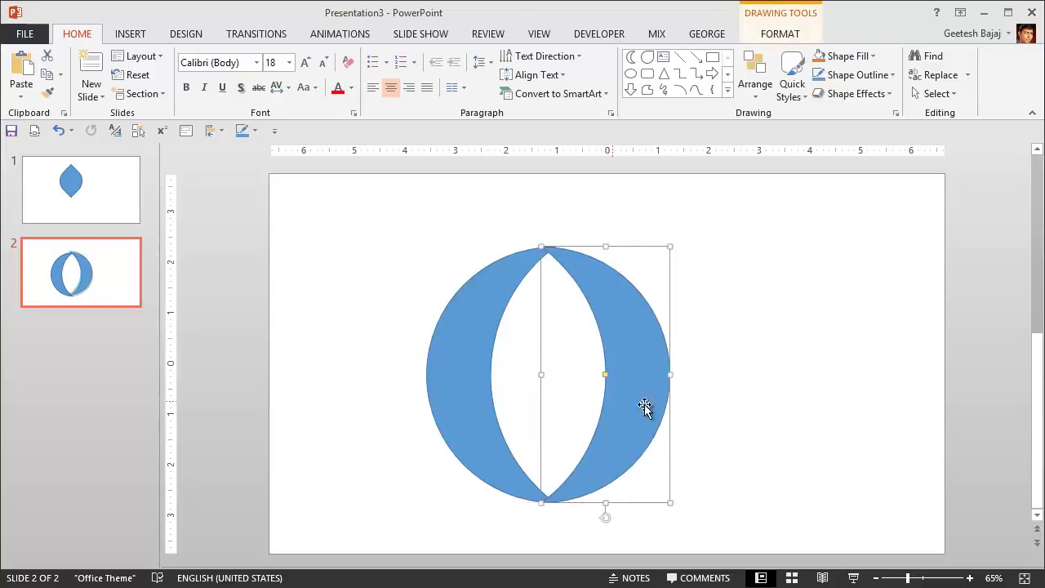
click(755, 418)
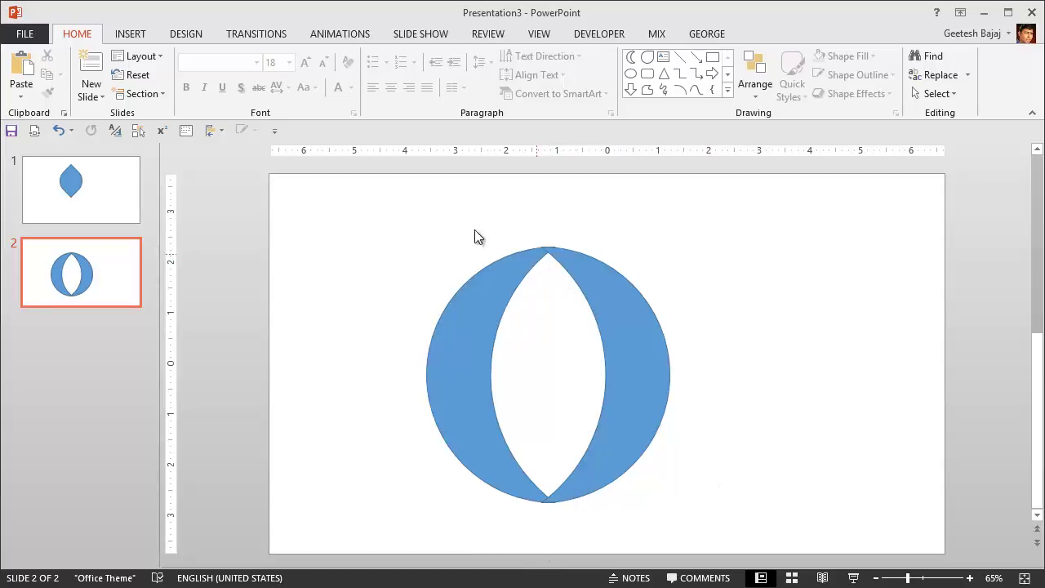
mouse_move(496, 305)
mouse_down()
mouse_move(698, 459)
mouse_move(754, 558)
mouse_up()
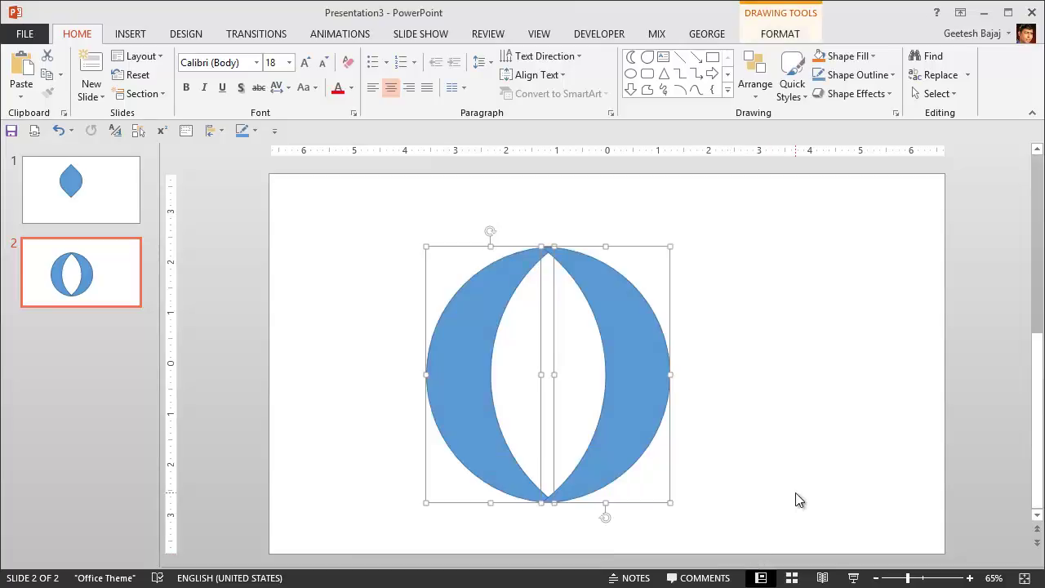
Draw a rectangle covering the circle and send it behind the two moons.
click(798, 500)
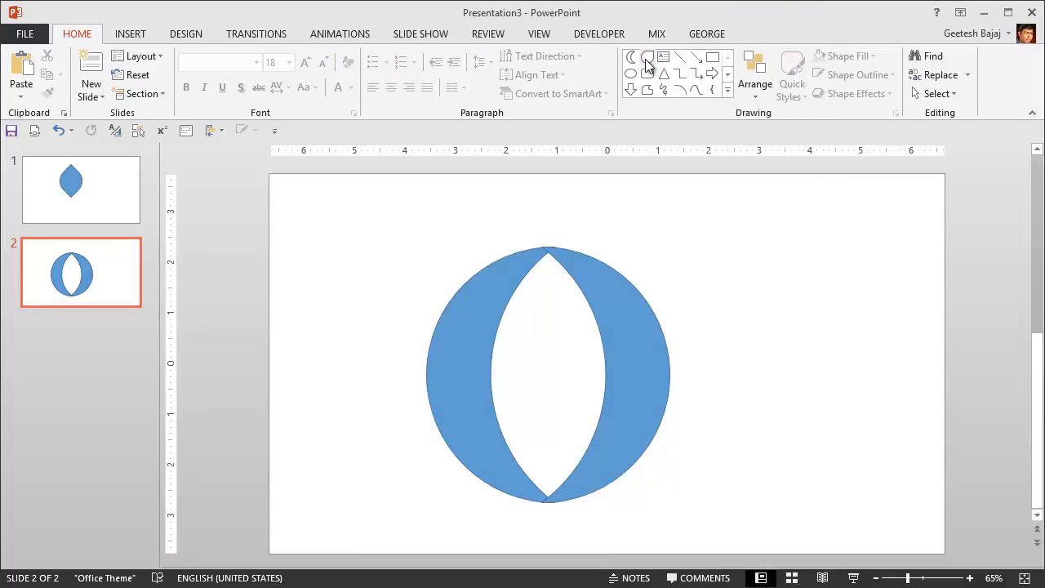
click(716, 60)
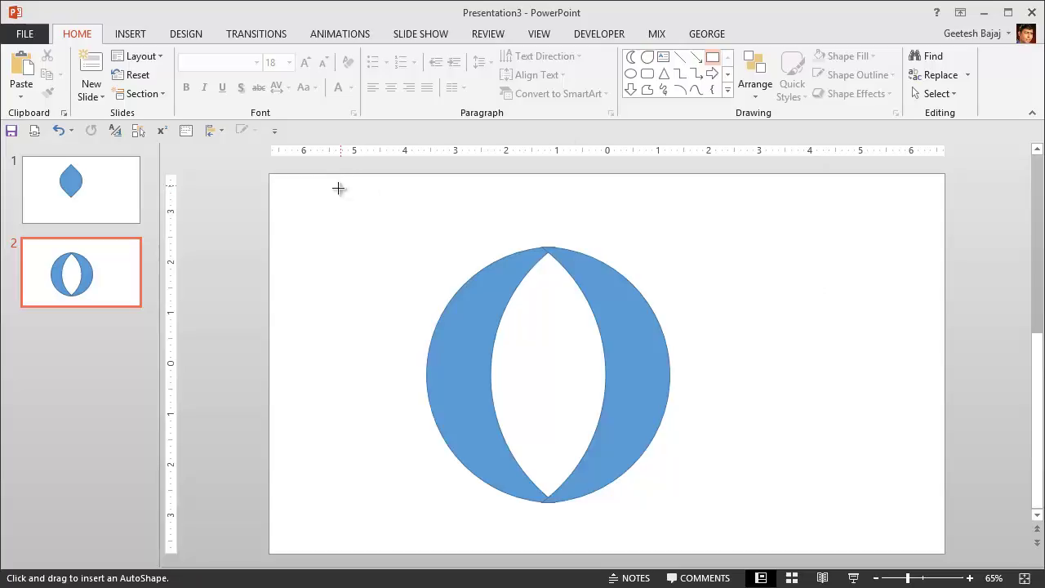
drag(361, 199, 717, 537)
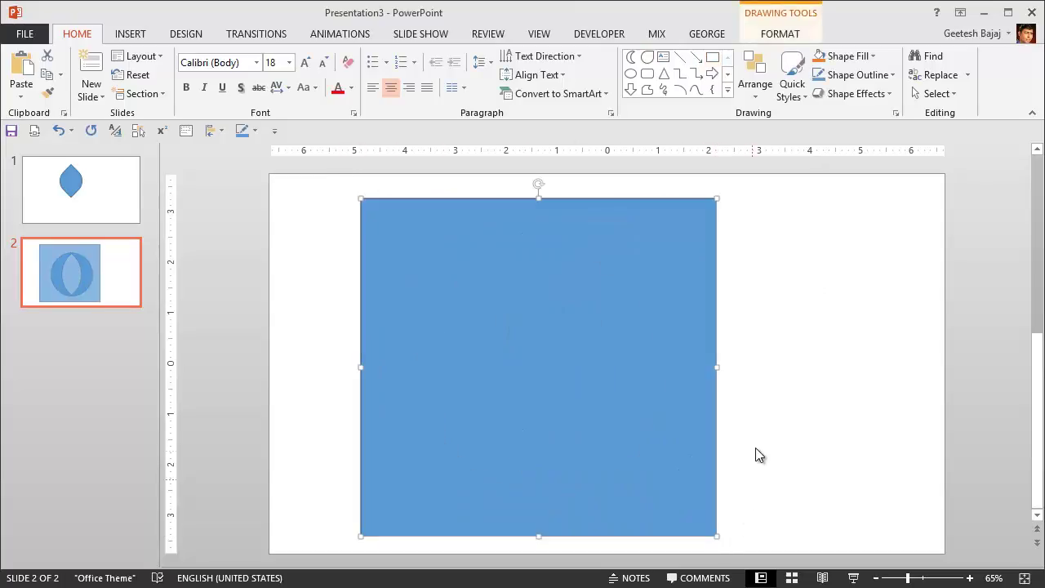
right_click(698, 368)
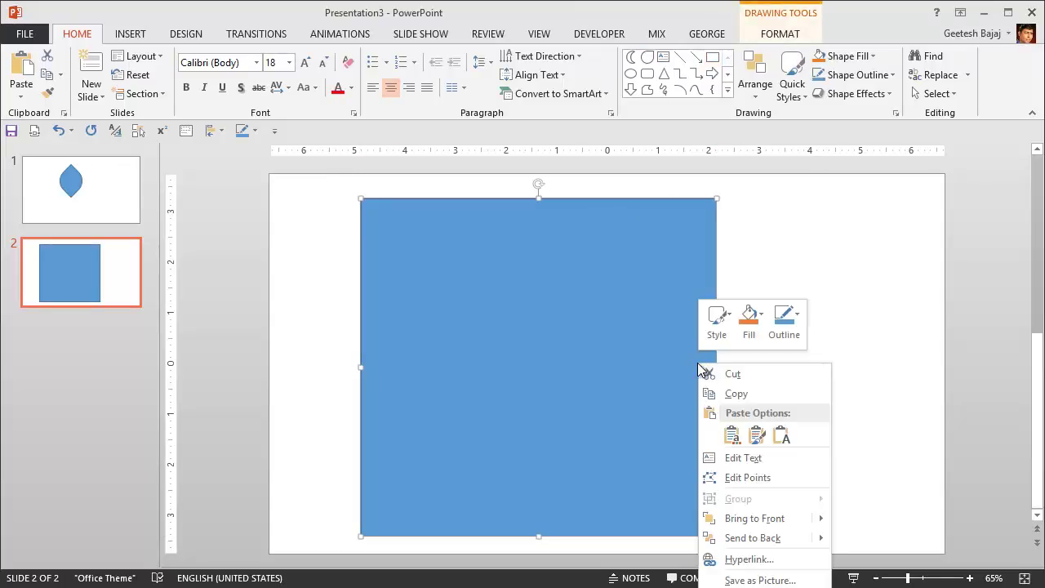
click(719, 538)
click(789, 433)
Apply Merge Shapes > Fragment to the rectangle and both moons, then select the square fragment.
click(426, 258)
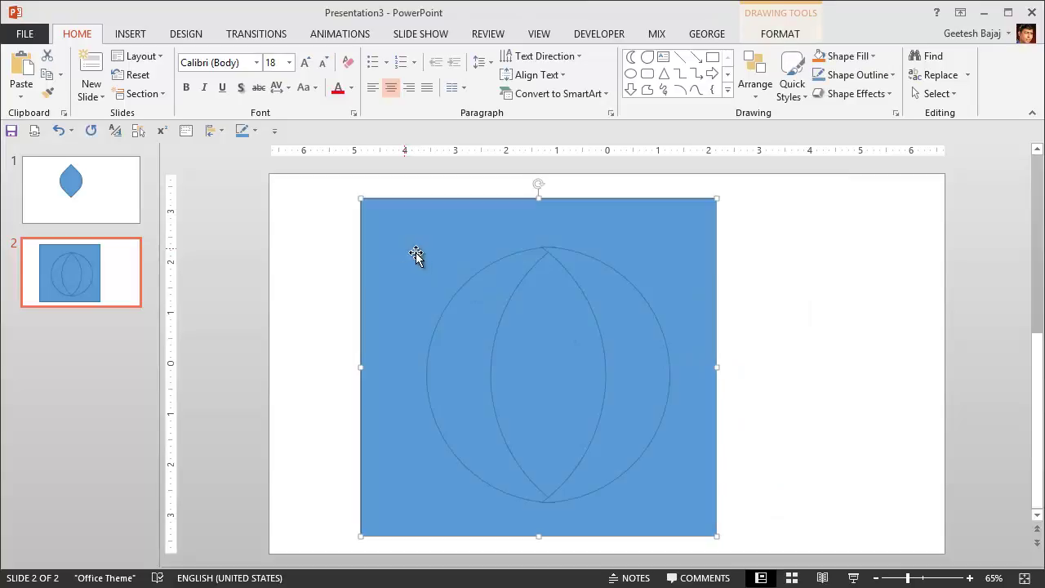
shift+click(469, 281)
shift+click(622, 274)
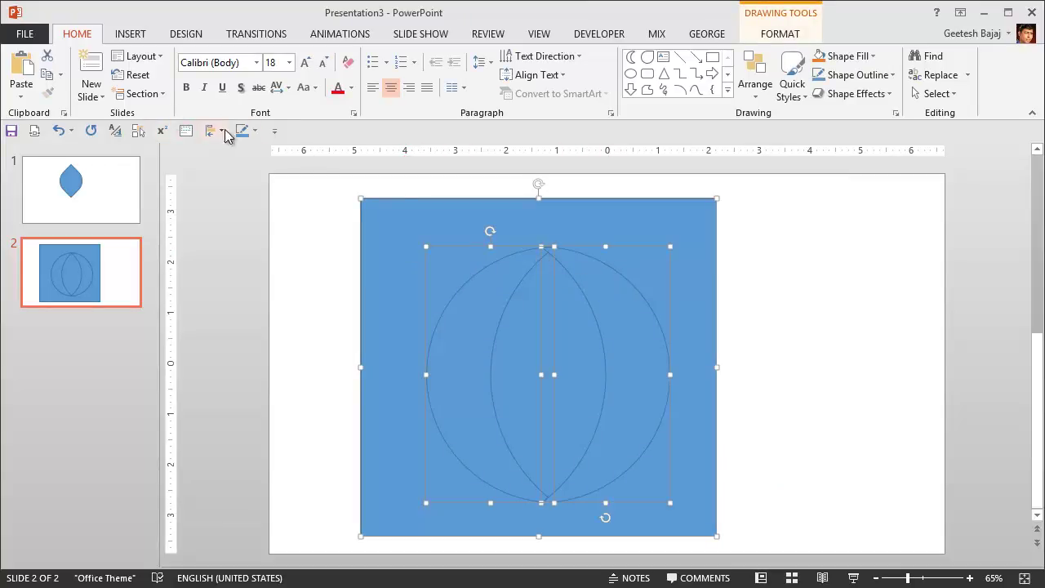
click(750, 34)
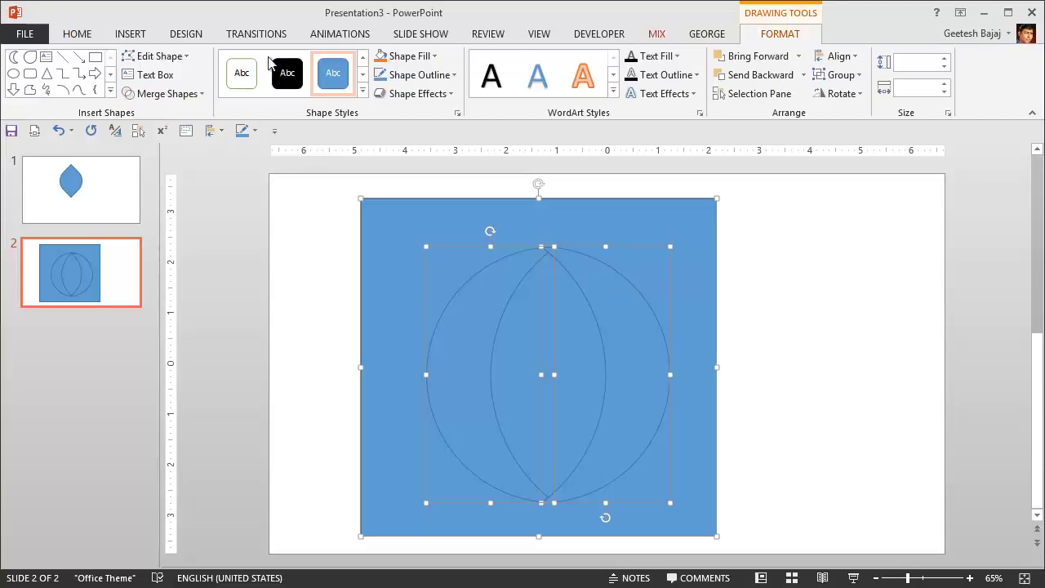
click(167, 93)
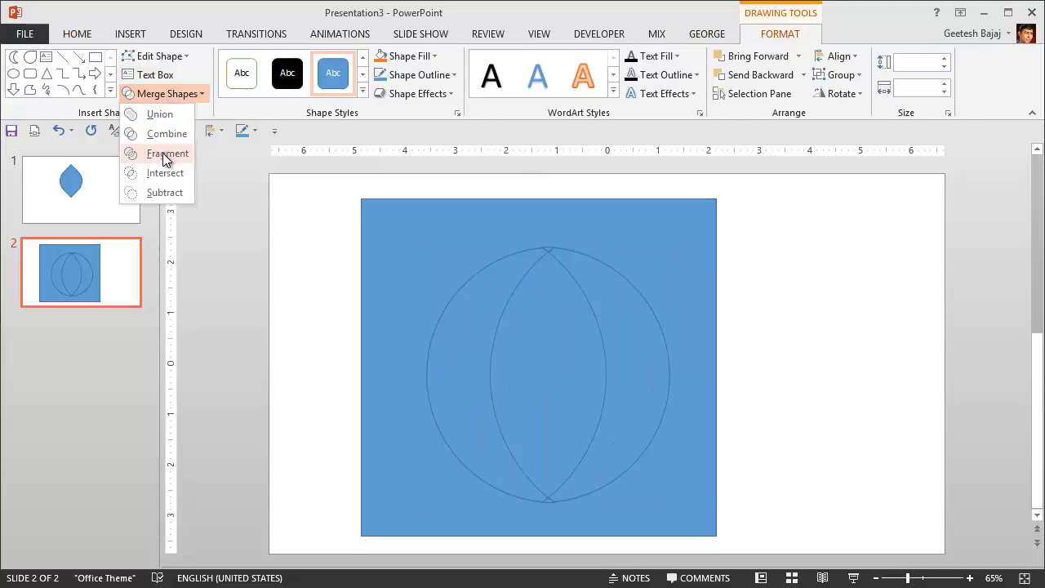
click(163, 153)
click(827, 380)
click(694, 247)
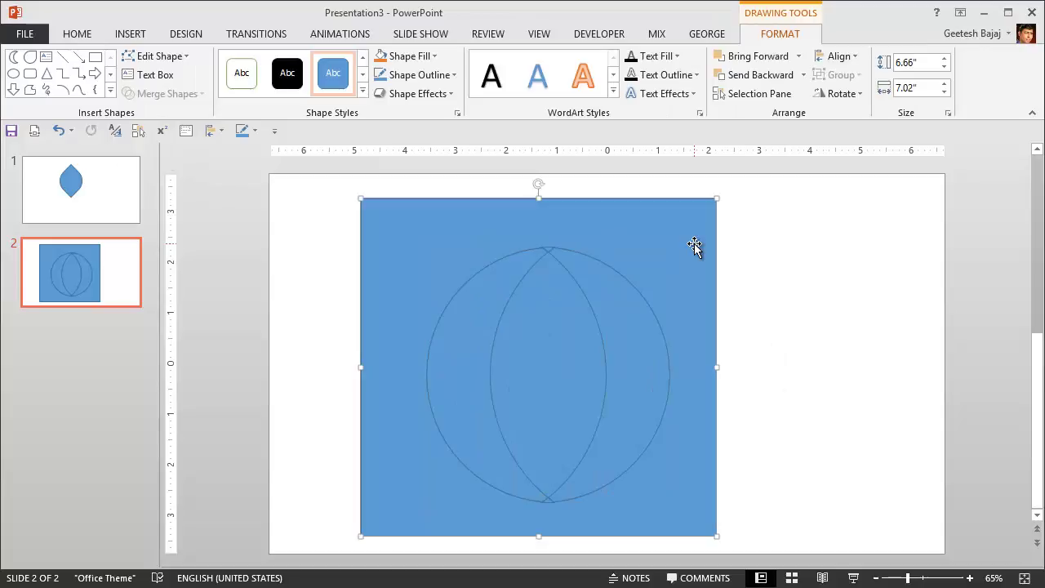
Delete the blue square fragment and both crescent fragments.
key(Delete)
click(625, 287)
key(Delete)
click(490, 269)
key(Delete)
Delete the tiny sliver at the lens's top tip.
click(546, 248)
click(585, 282)
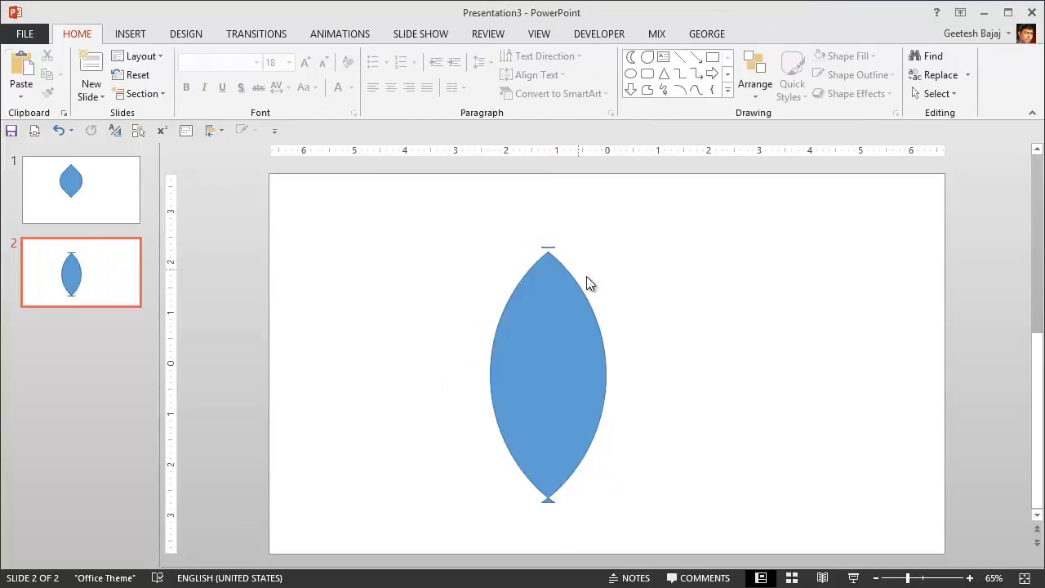
click(553, 247)
click(542, 252)
click(553, 246)
key(Delete)
Check the lens's bottom tip for a leftover sliver, then drag the lens left.
click(561, 511)
click(548, 506)
click(550, 501)
click(547, 498)
click(548, 494)
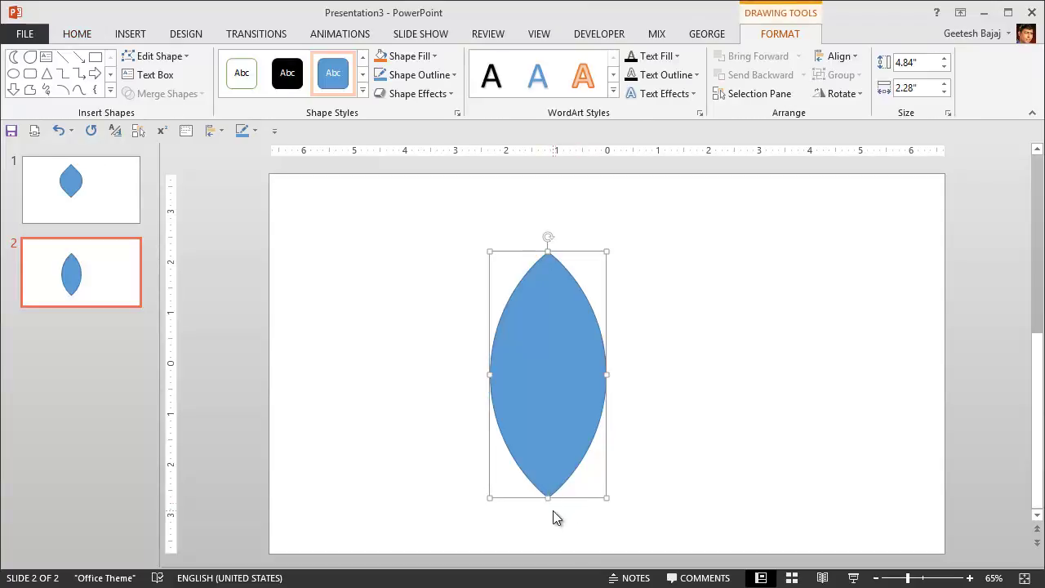
click(539, 497)
click(553, 505)
click(567, 516)
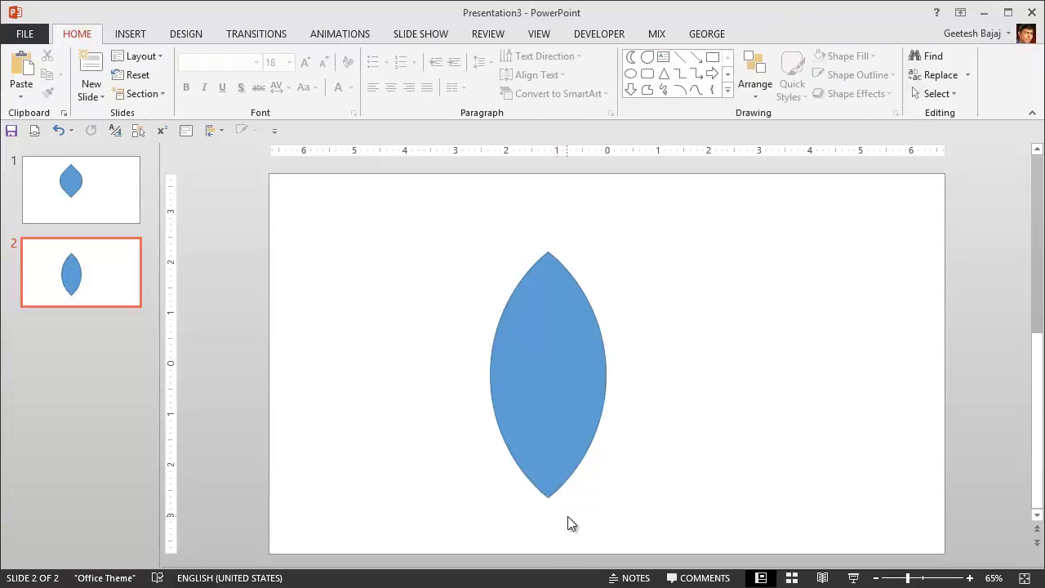
click(557, 512)
click(653, 460)
drag(585, 415, 427, 413)
Paste slide 1's leaf onto slide 2 and place it right of the lens.
click(735, 420)
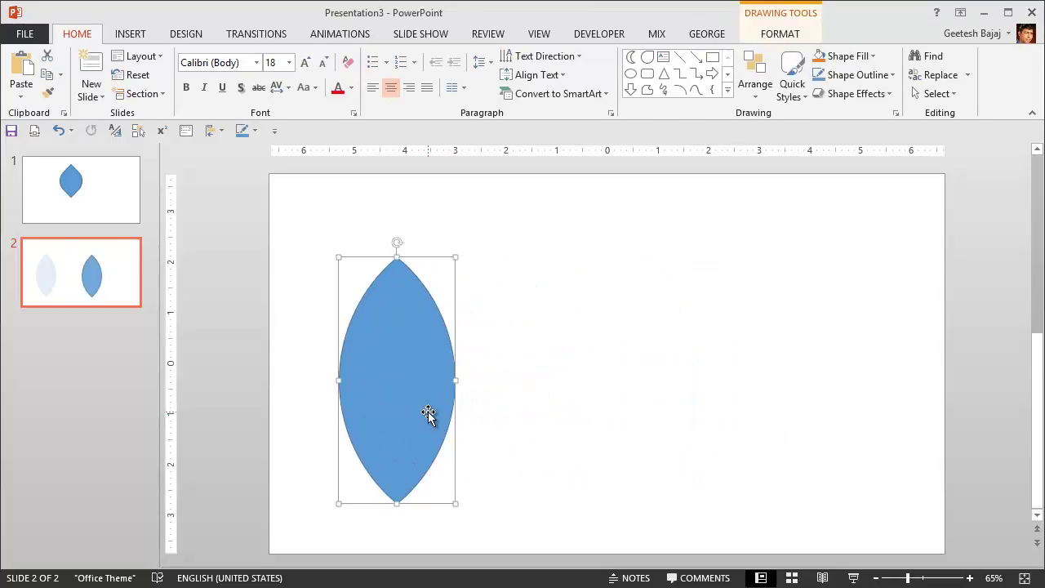
click(103, 211)
click(570, 333)
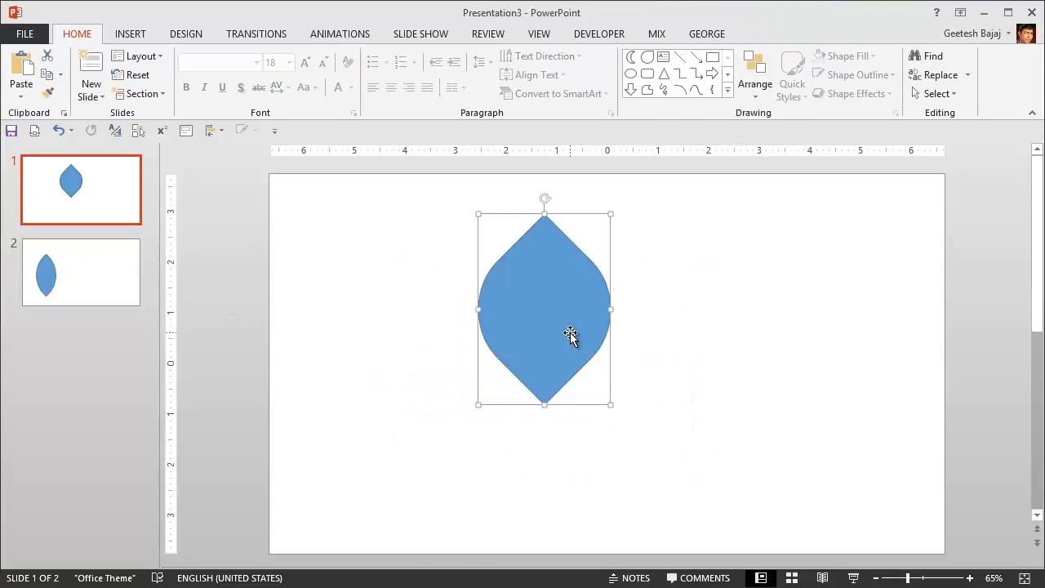
click(123, 282)
key(ctrl+v)
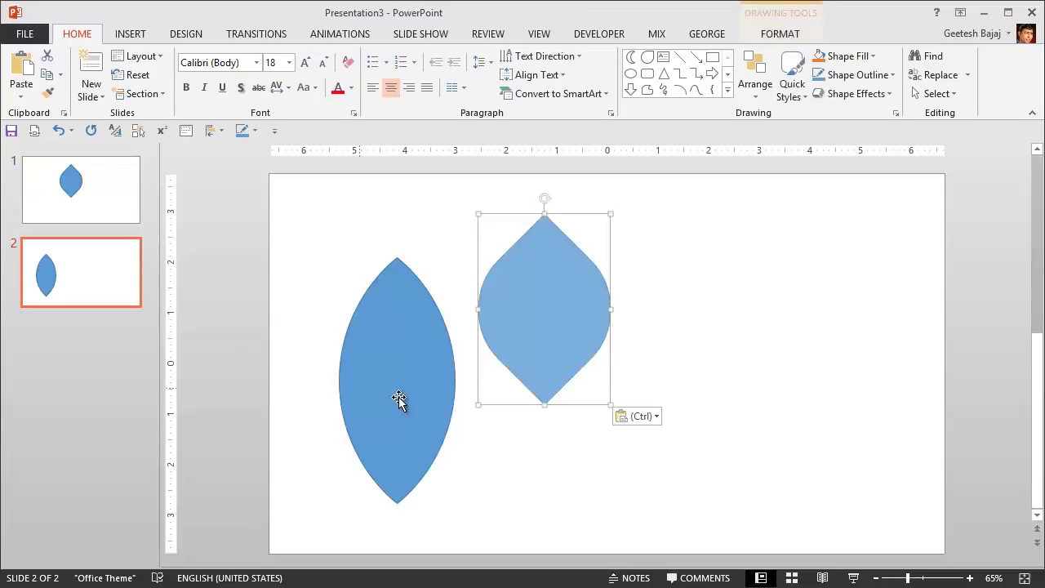
drag(532, 343, 601, 402)
click(402, 394)
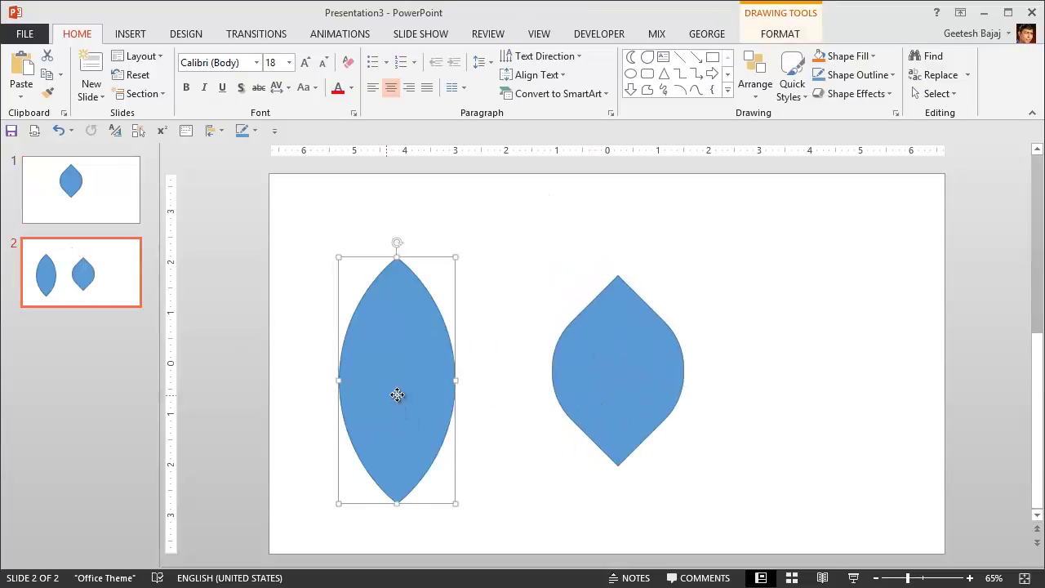
drag(401, 391, 446, 392)
click(745, 395)
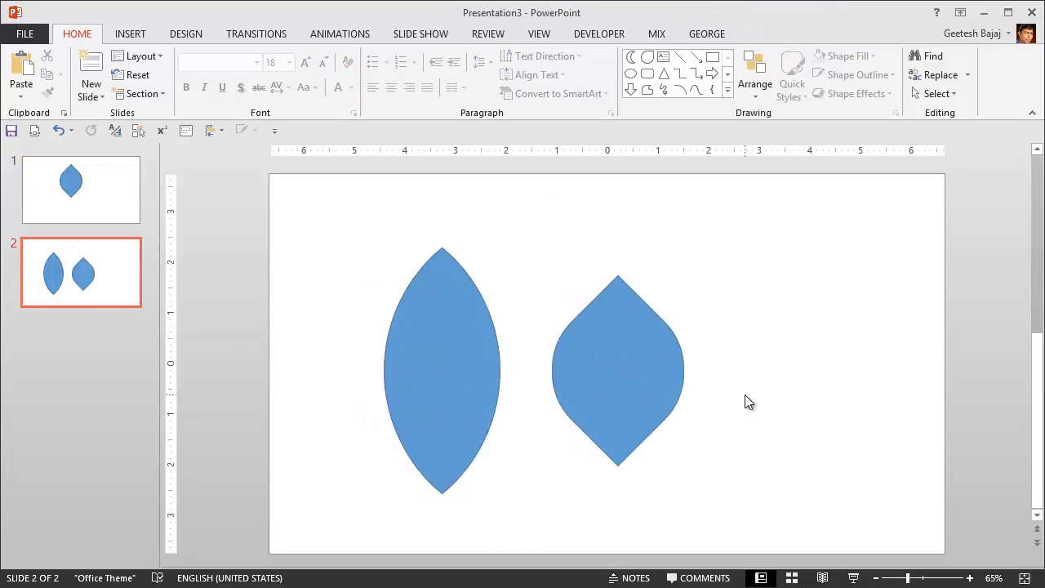